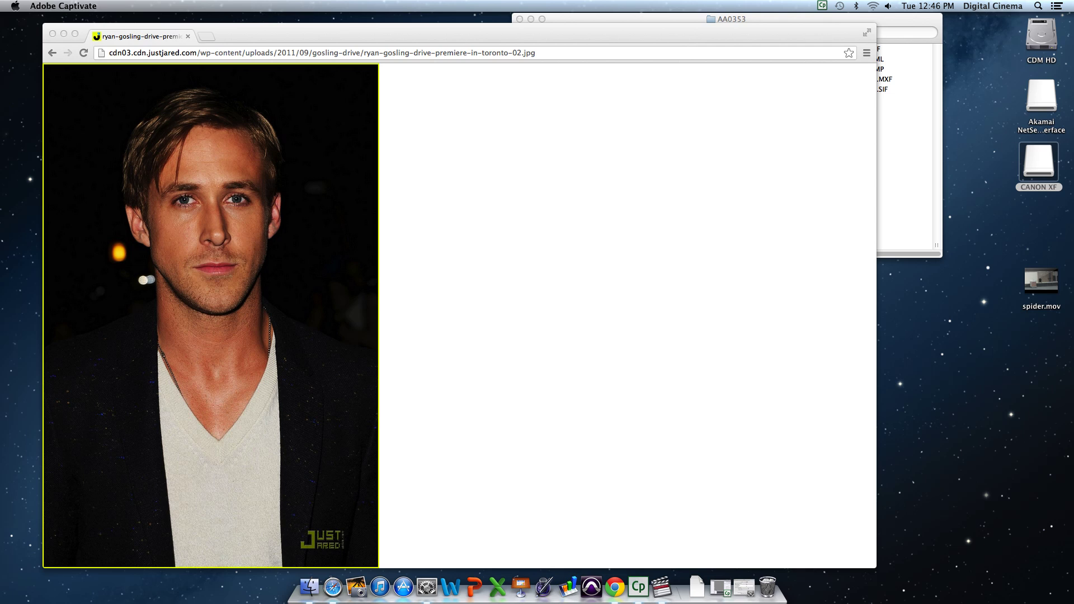
Switch to Finder and view the file details of AA035301.MXF in the AA0353 folder
{"action": "key", "text": "super+Tab"}
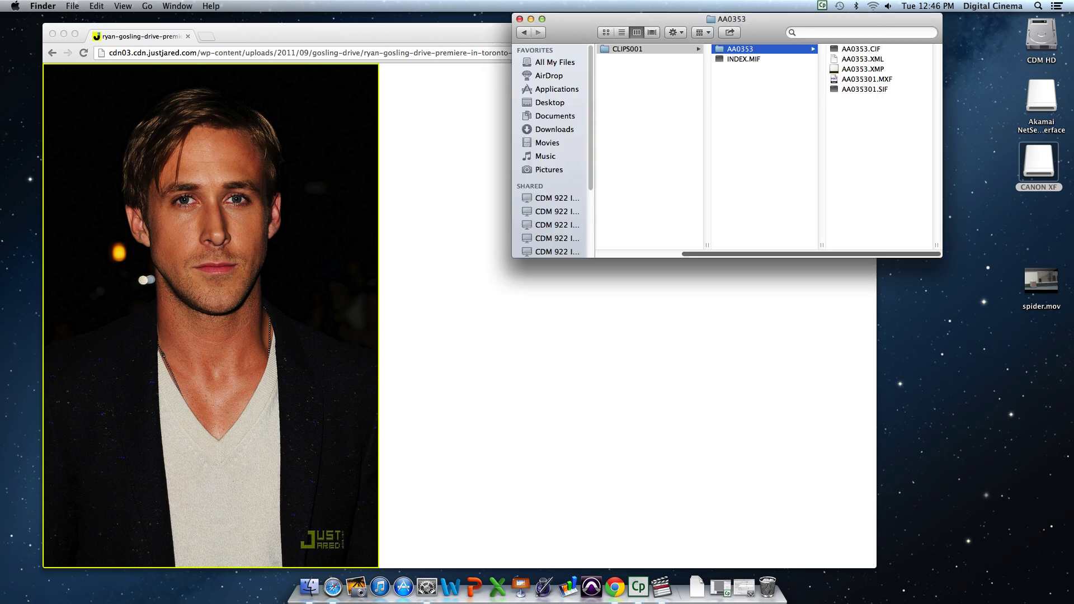
{"action": "left_click_drag", "start_coordinate": [694, 254], "coordinate": [738, 254]}
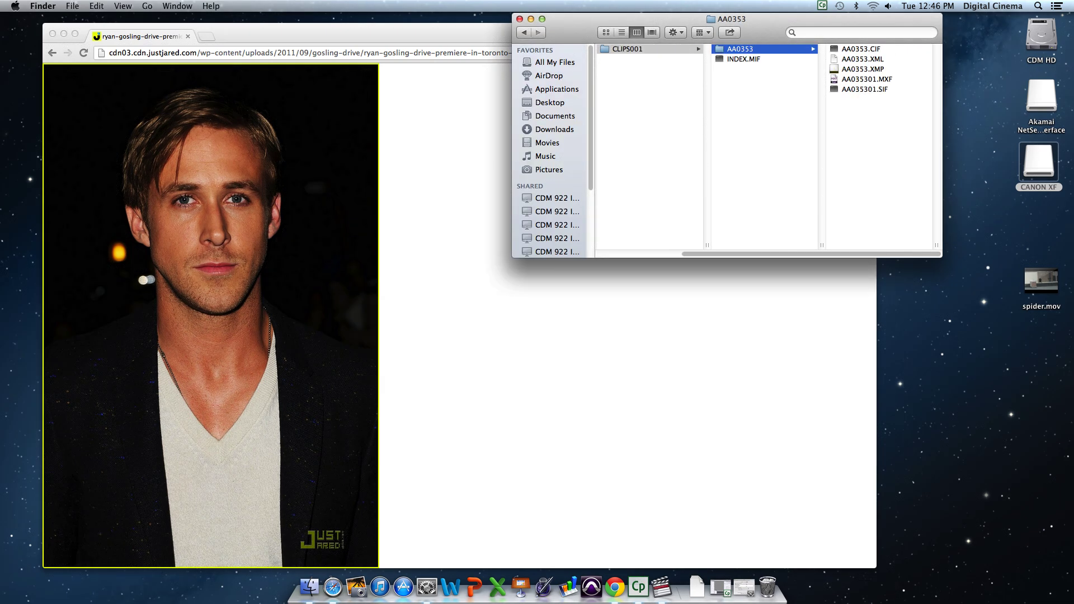
{"action": "left_click", "coordinate": [867, 79]}
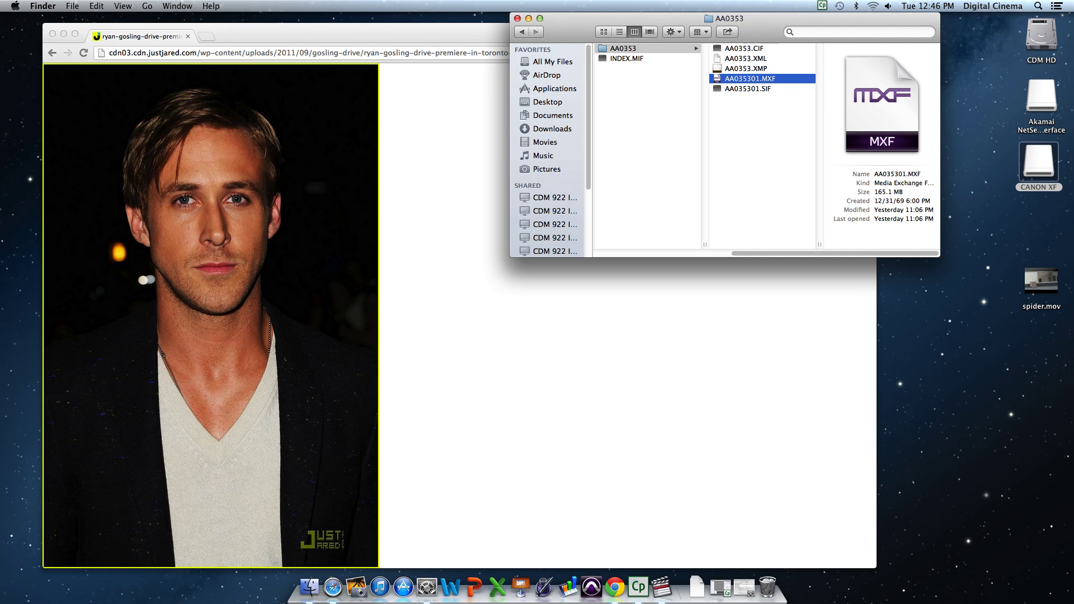
Launch Adobe Media Encoder CS6 from the Applications folder and close the browser window
{"action": "left_click", "coordinate": [555, 88]}
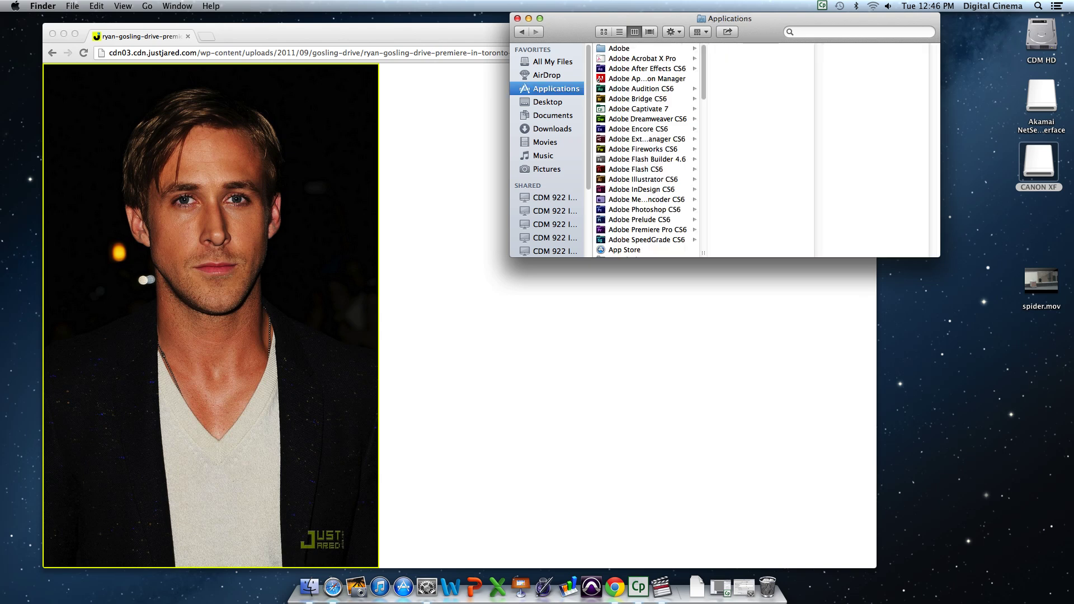
{"action": "left_click_drag", "start_coordinate": [767, 19], "coordinate": [697, 18]}
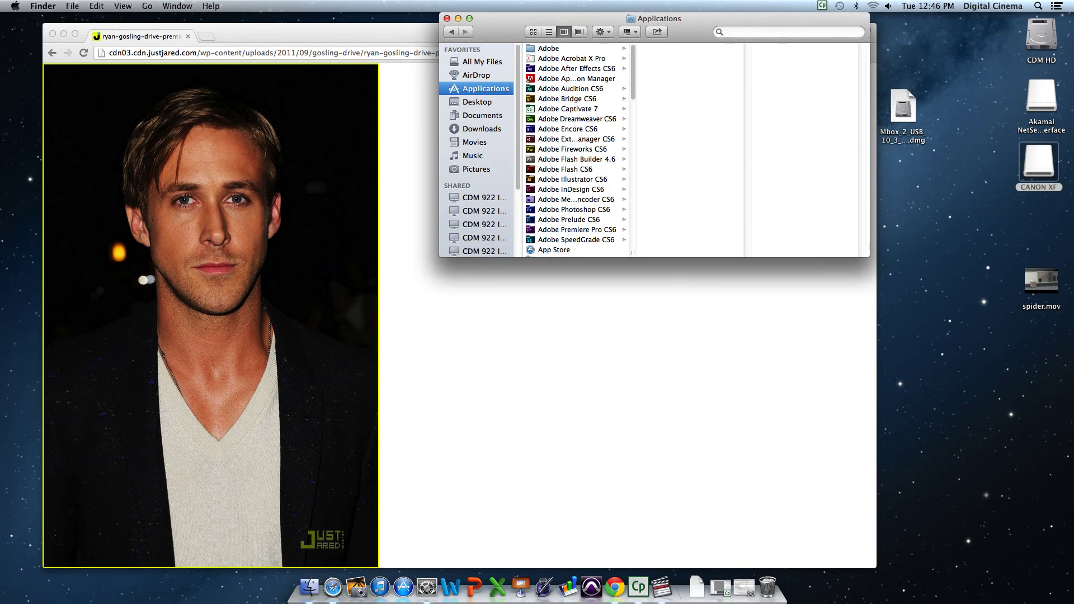
{"action": "scroll", "coordinate": [576, 151], "scroll_direction": "down", "scroll_amount": 4}
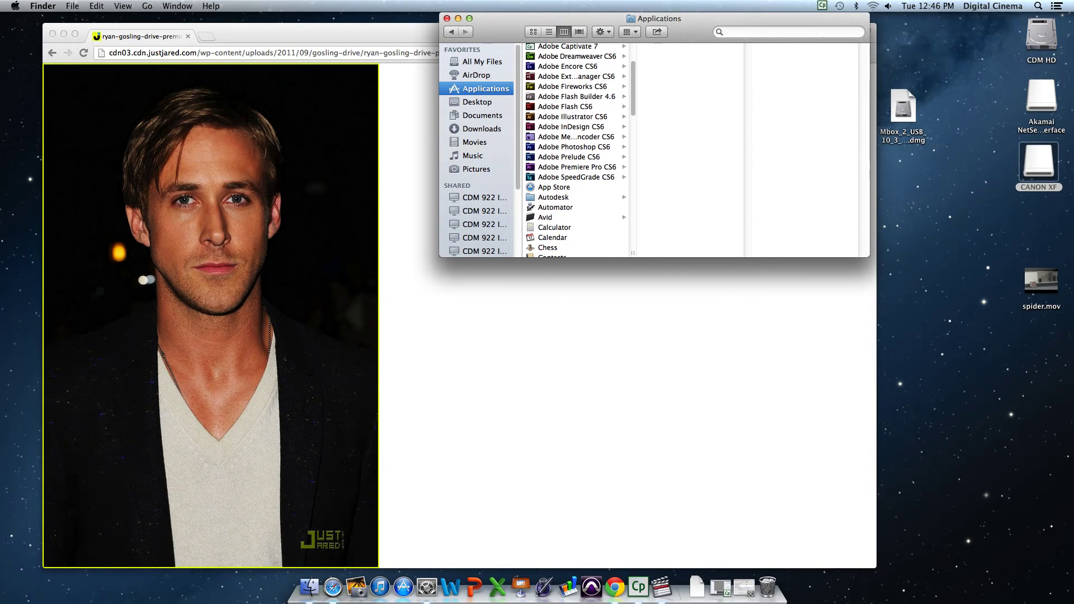
{"action": "left_click", "coordinate": [577, 136]}
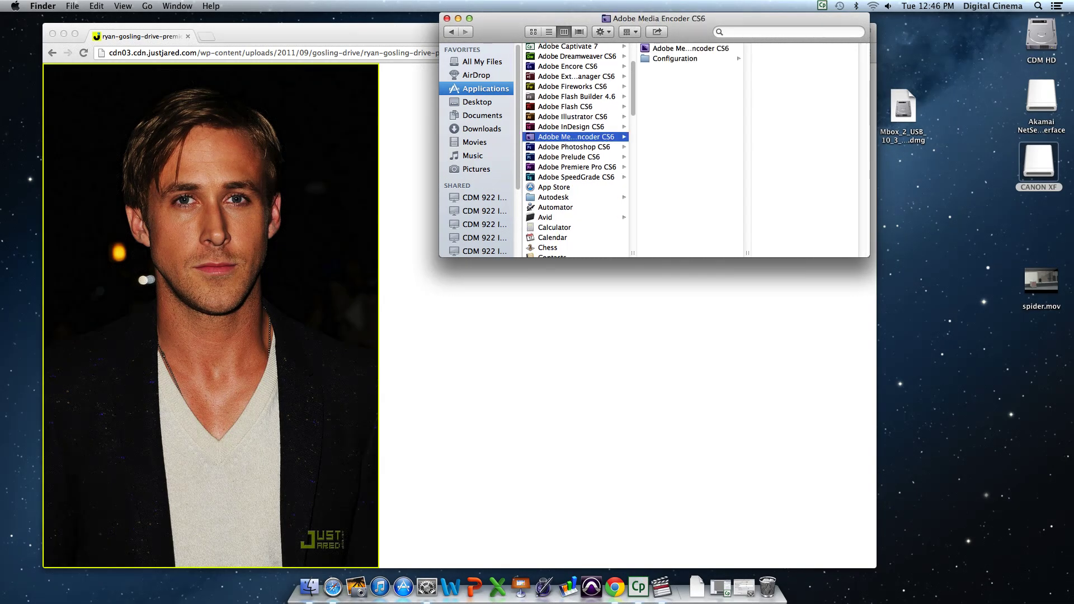
{"action": "left_click", "coordinate": [690, 48]}
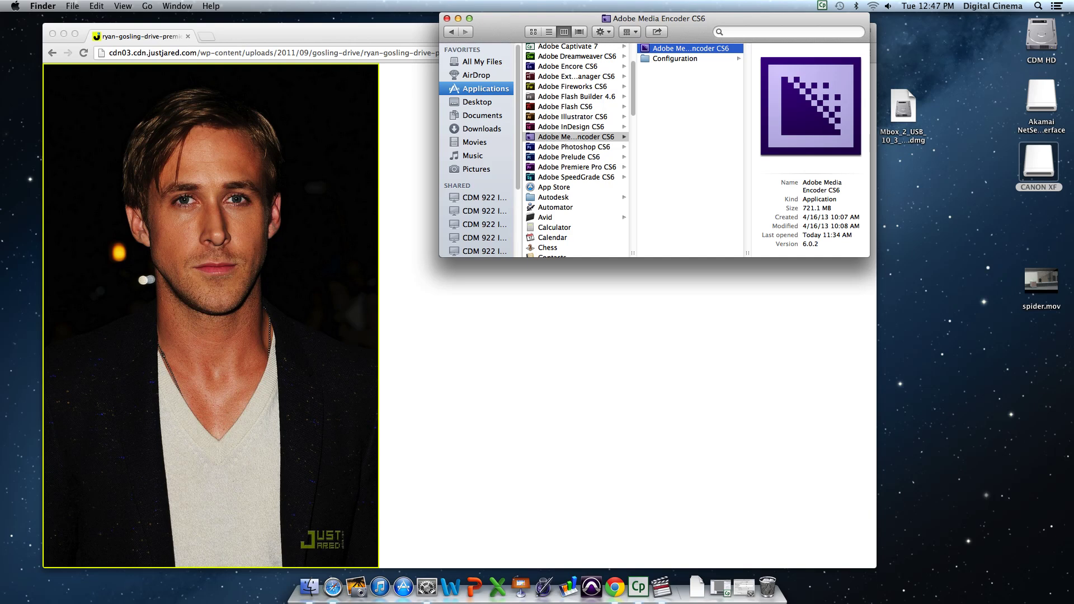
{"action": "key", "text": "super+Tab"}
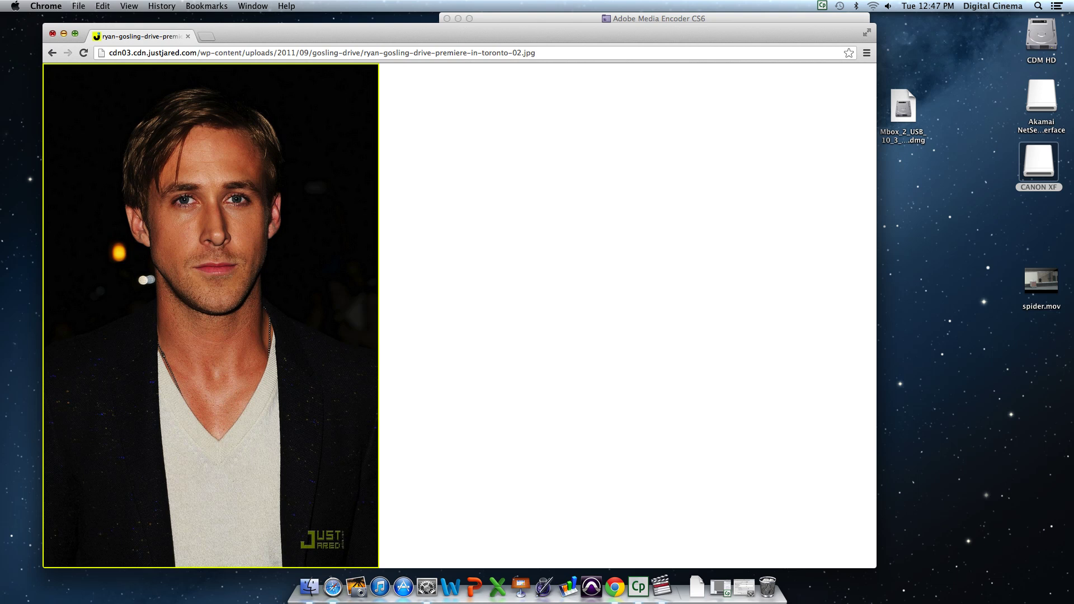
{"action": "left_click", "coordinate": [52, 33]}
{"action": "left_click_drag", "start_coordinate": [655, 18], "coordinate": [528, 18]}
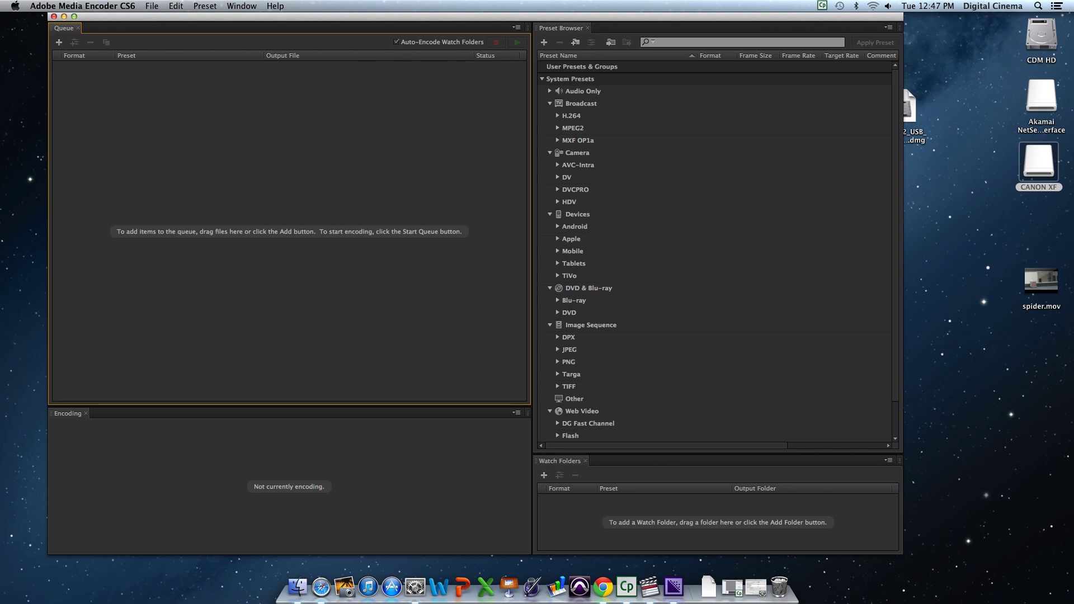
Add AA035301.MXF to the encoding queue from CONTENTS/CLIPS001/AA0353 on the CANON XF card
{"action": "left_click", "coordinate": [59, 42]}
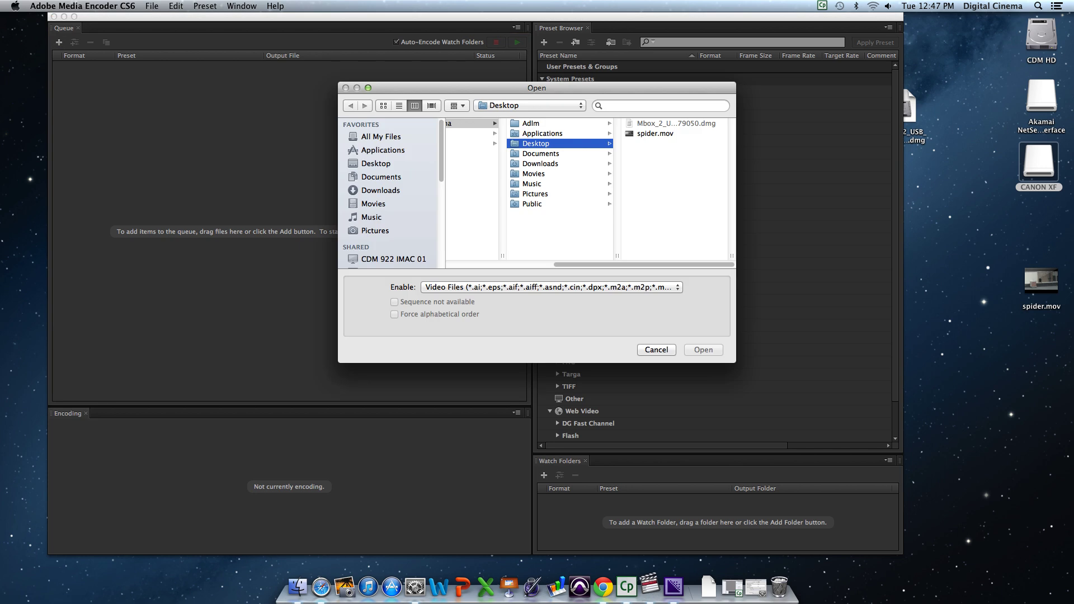
{"action": "scroll", "coordinate": [590, 190], "scroll_direction": "left", "scroll_amount": 3}
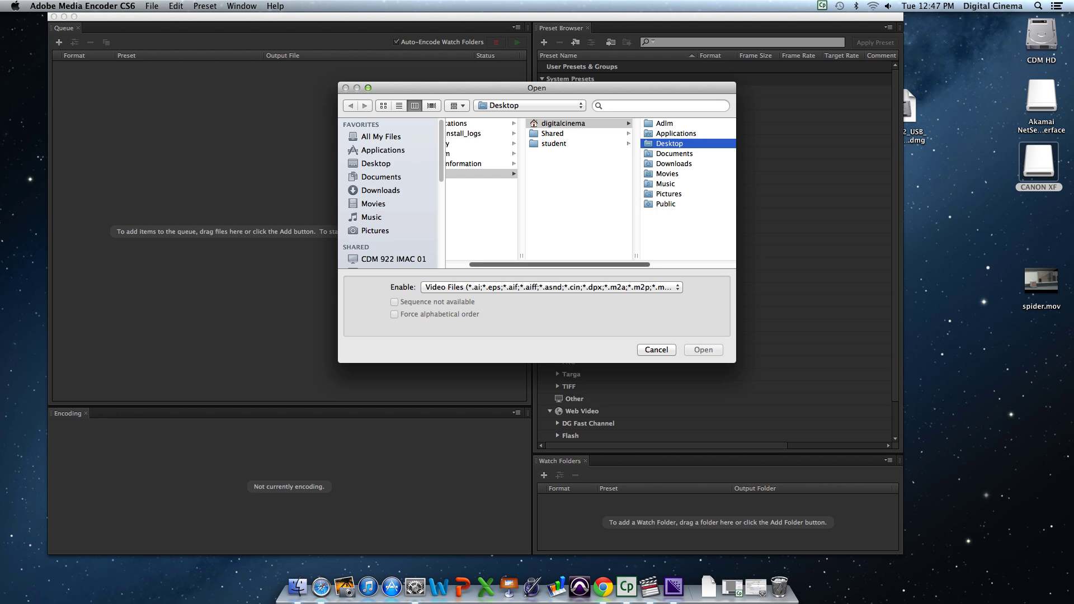
{"action": "left_click_drag", "start_coordinate": [441, 146], "coordinate": [440, 226]}
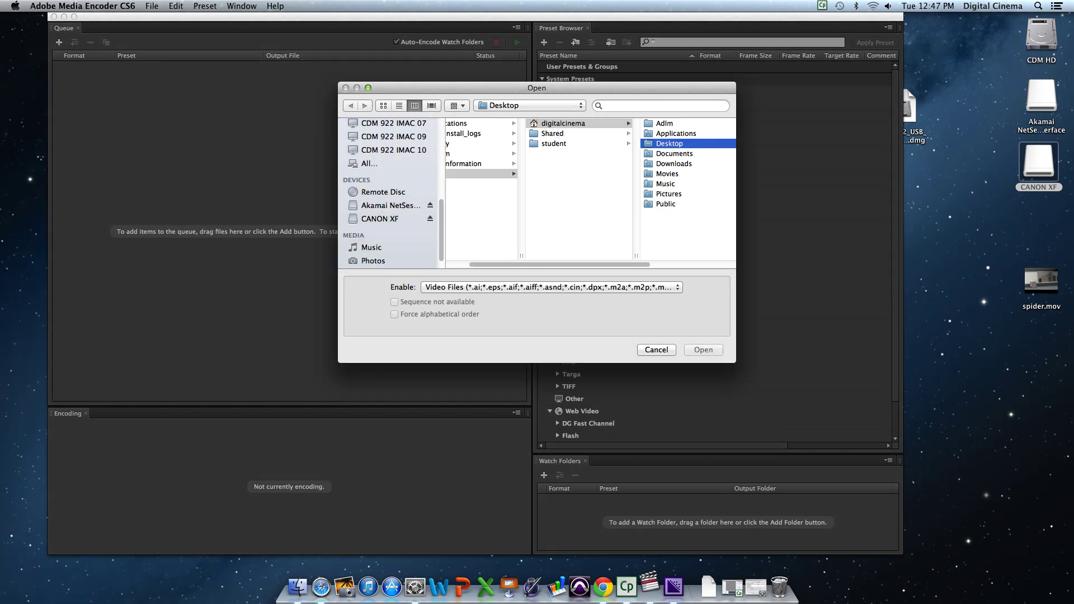
{"action": "left_click", "coordinate": [380, 218]}
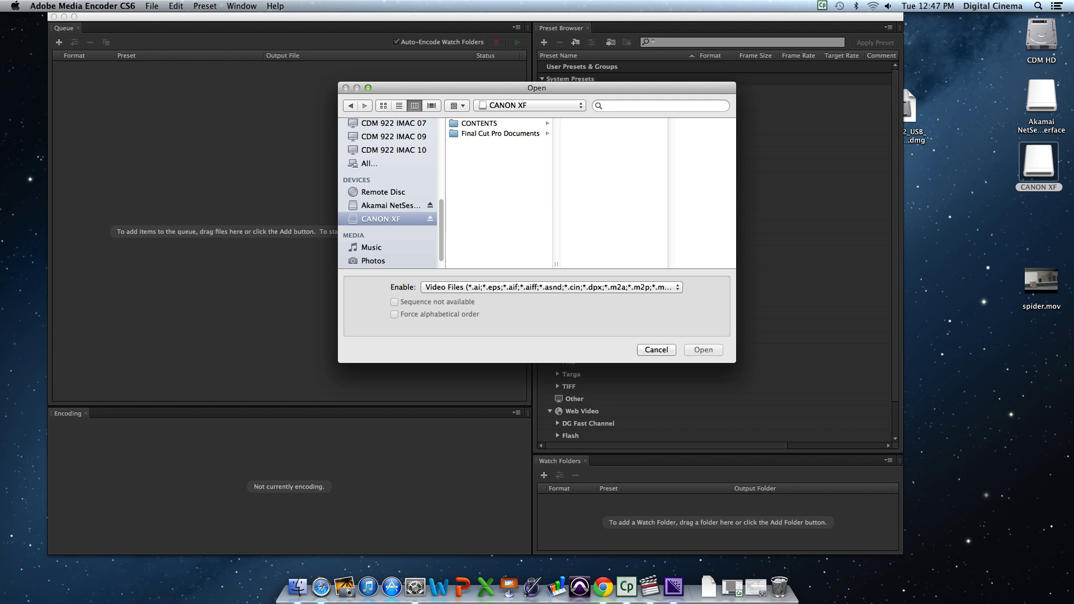
{"action": "left_click", "coordinate": [479, 123]}
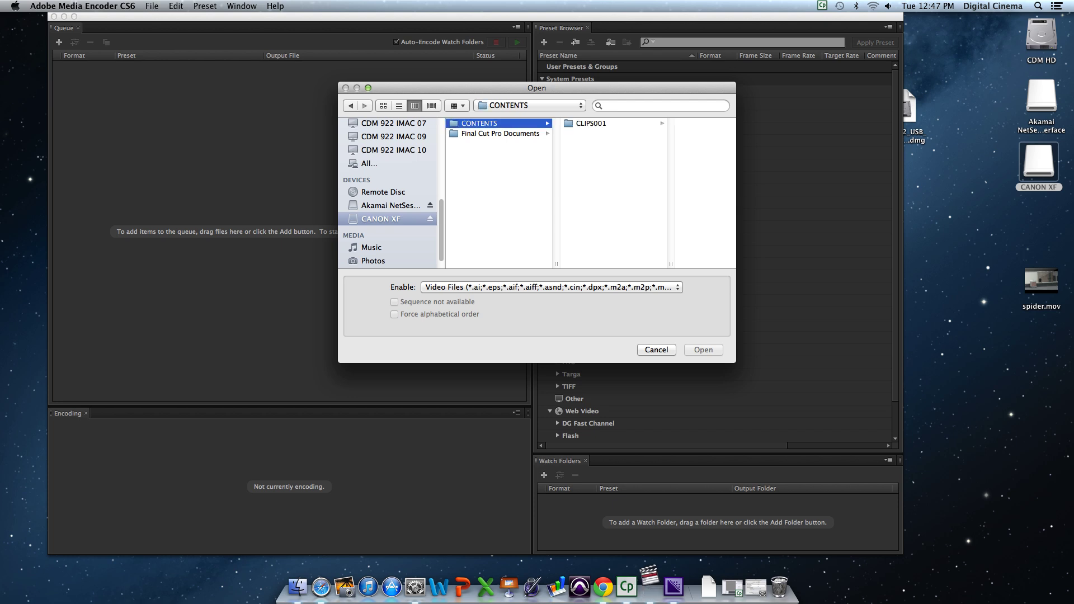
{"action": "left_click", "coordinate": [591, 123]}
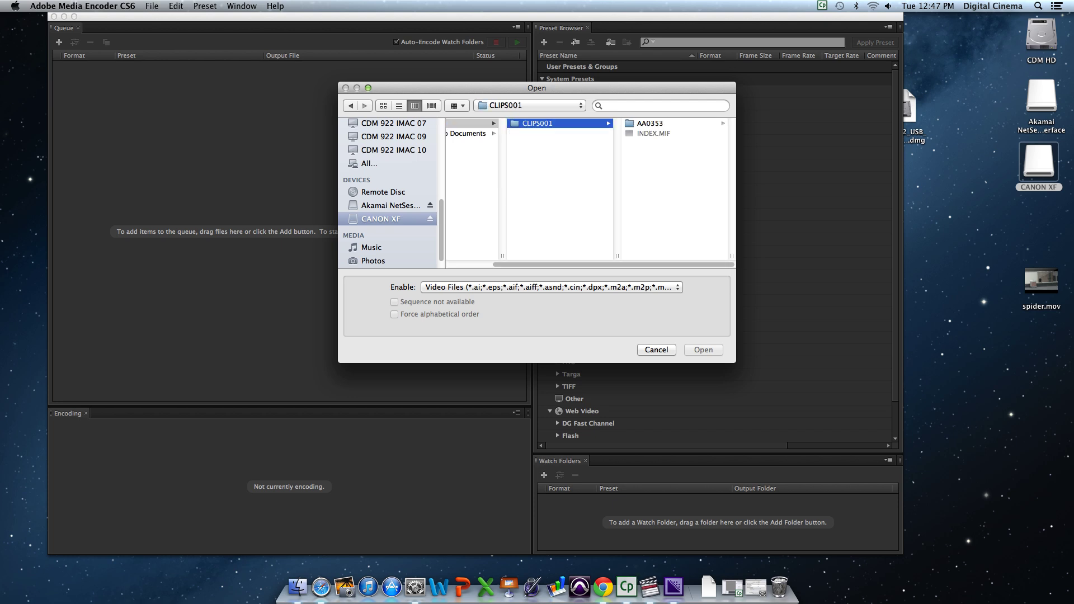
{"action": "left_click", "coordinate": [650, 123]}
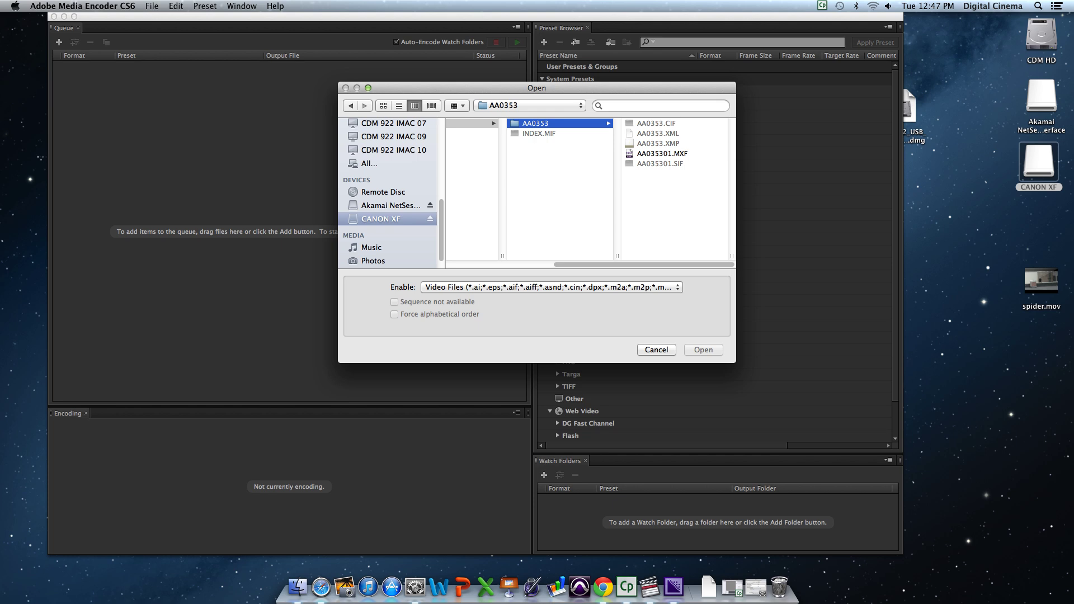
{"action": "left_click", "coordinate": [662, 153]}
{"action": "key", "text": "Return"}
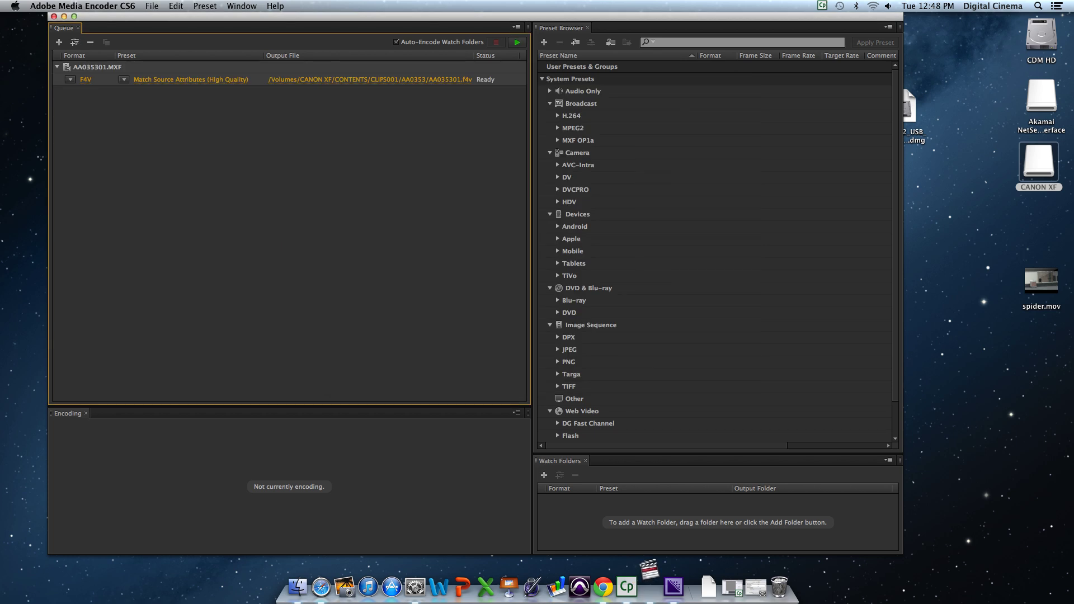
Set the output format of the queued AA035301.MXF clip to QuickTime
{"action": "left_click_drag", "start_coordinate": [181, 17], "coordinate": [191, 16]}
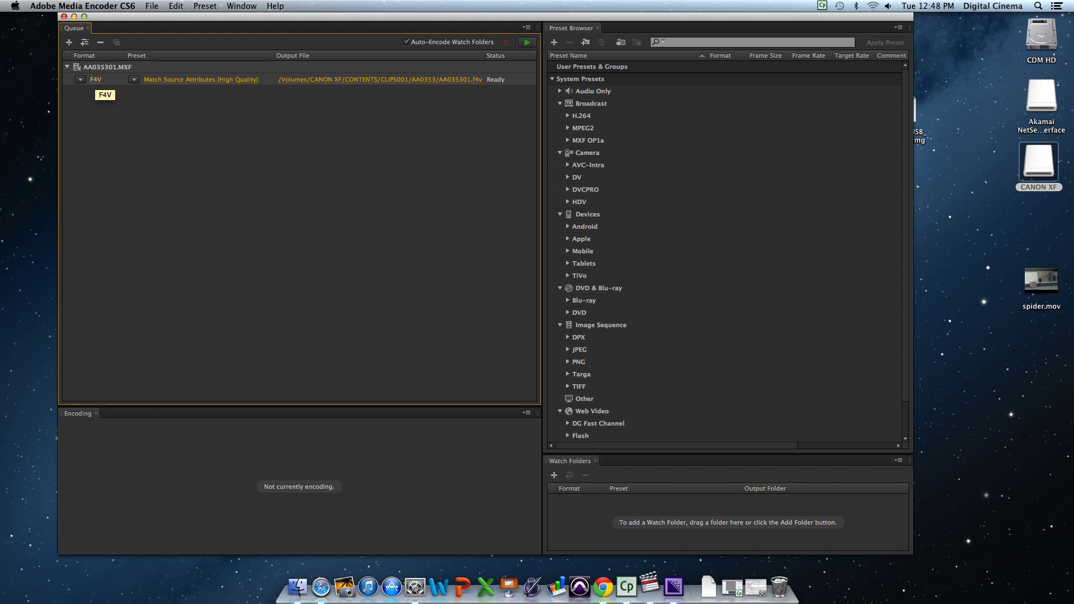
{"action": "left_click", "coordinate": [92, 79]}
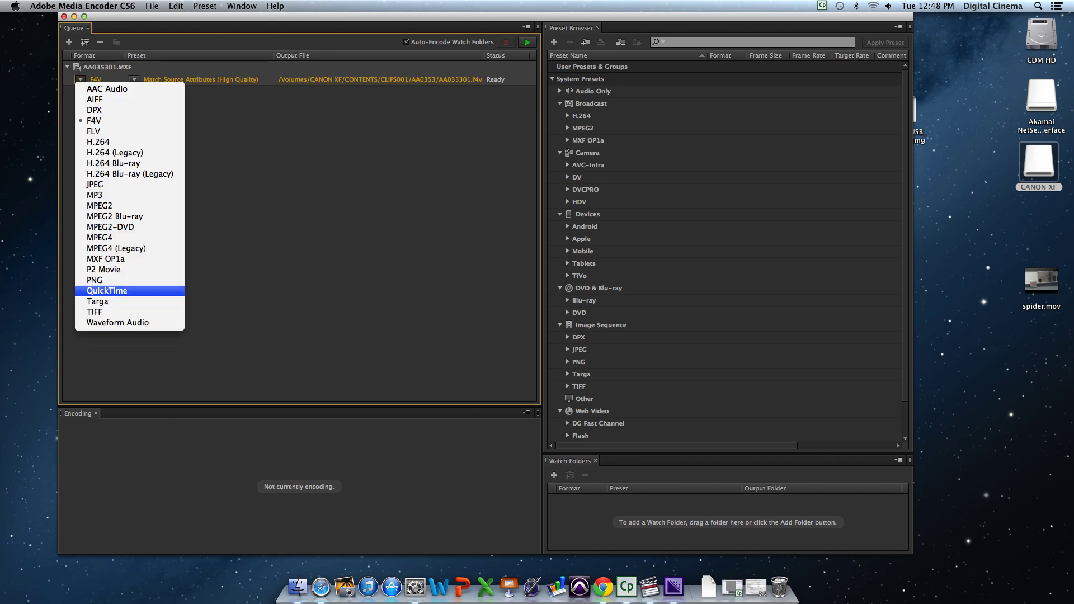
{"action": "left_click", "coordinate": [107, 291]}
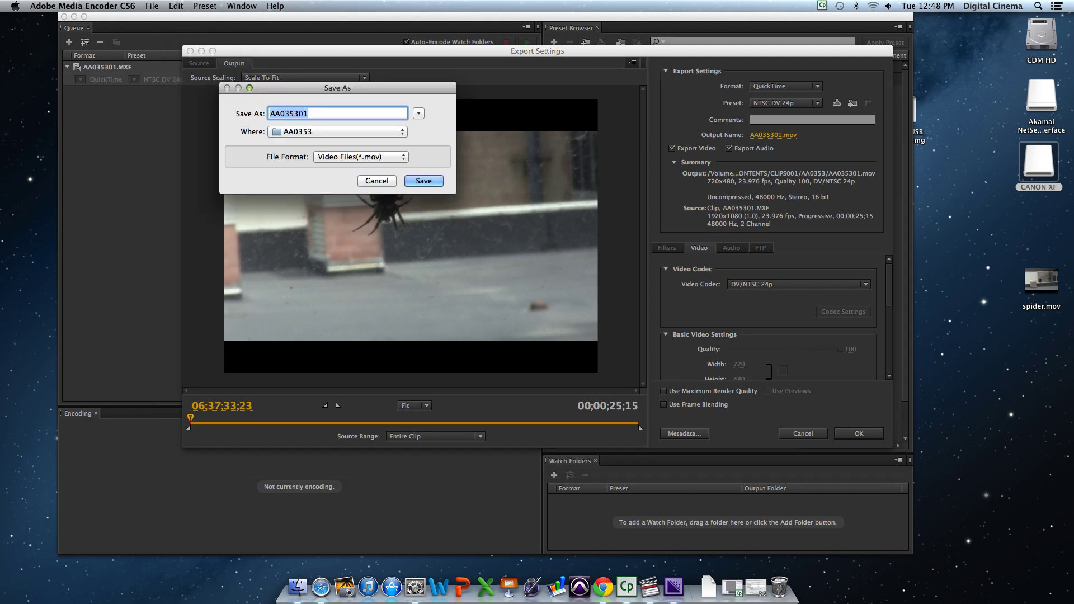
Name the output file spidermanspider and save it as a .mov in the AA0353 folder
{"action": "left_click", "coordinate": [308, 114]}
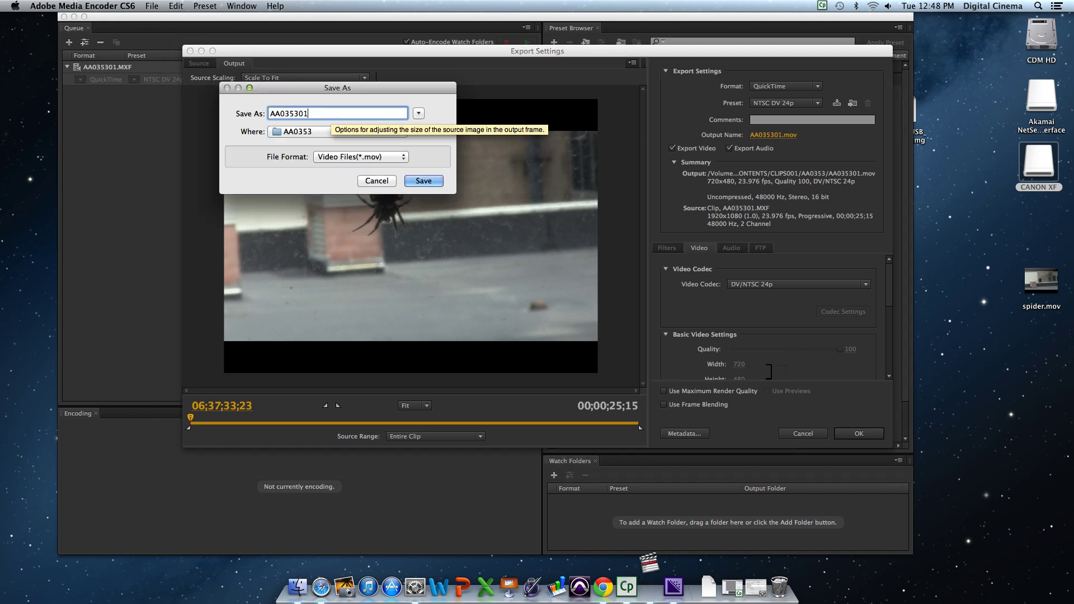
{"action": "key", "text": "BackSpace"}
{"action": "key", "text": "BackSpace"}
{"action": "key", "text": "BackSpace"}
{"action": "key", "text": "BackSpace"}
{"action": "key", "text": "BackSpace"}
{"action": "key", "text": "BackSpace"}
{"action": "key", "text": "BackSpace"}
{"action": "key", "text": "BackSpace"}
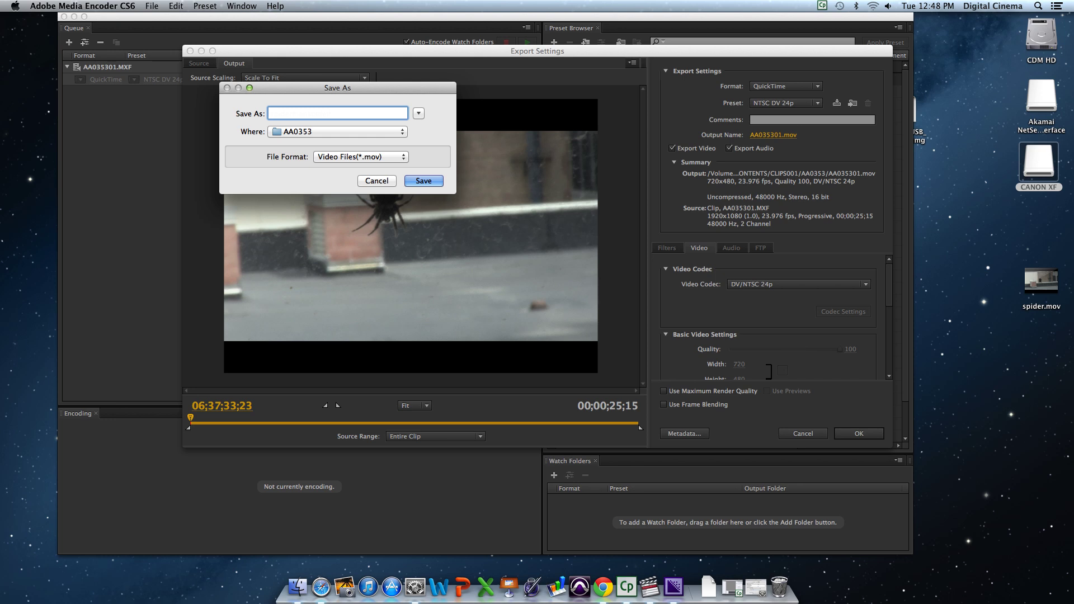
{"action": "type", "text": "spidermanspider"}
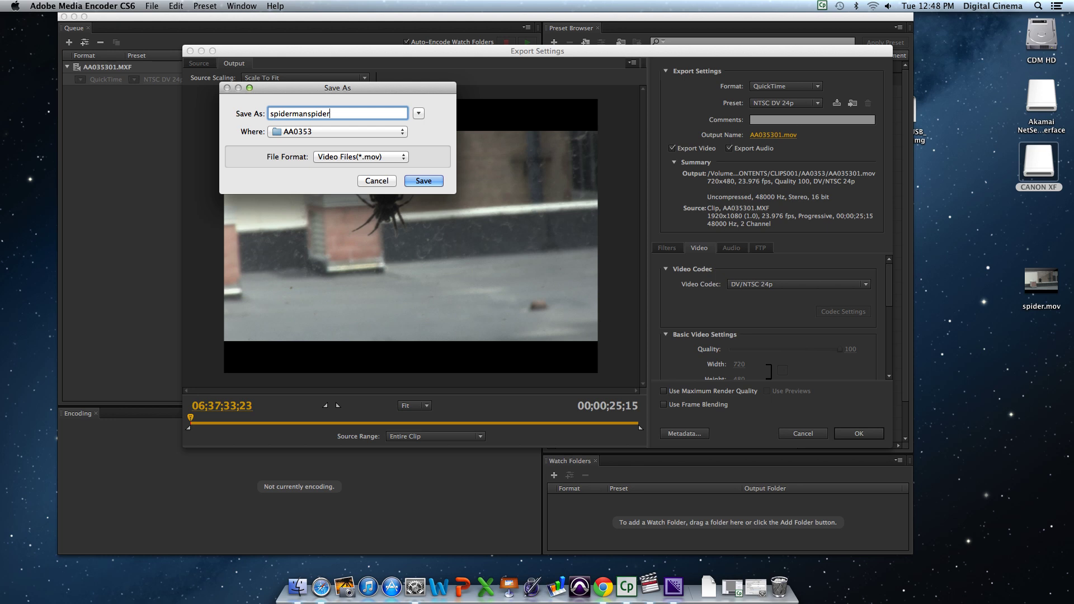
{"action": "key", "text": "Return"}
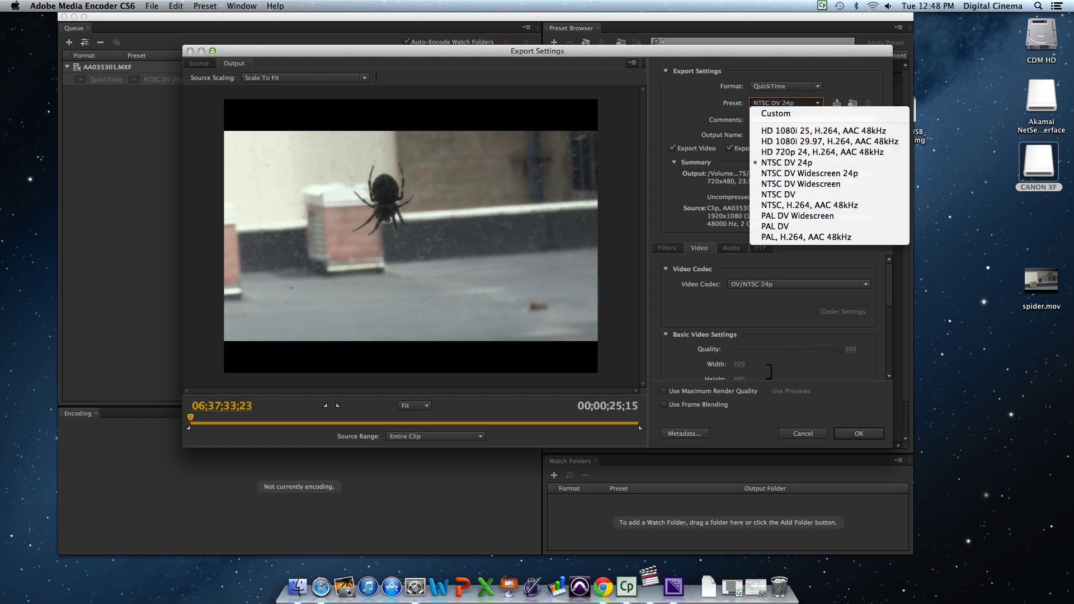
Leave the export preset as it is and set the video codec to Apple ProRes 422
{"action": "key", "text": "Escape"}
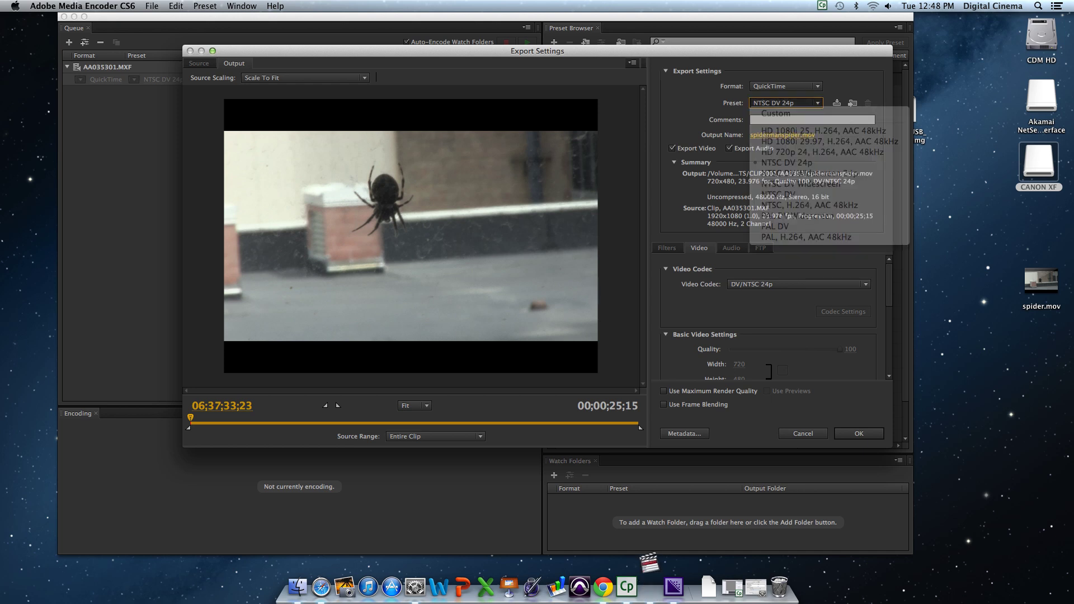
{"action": "left_click", "coordinate": [864, 284]}
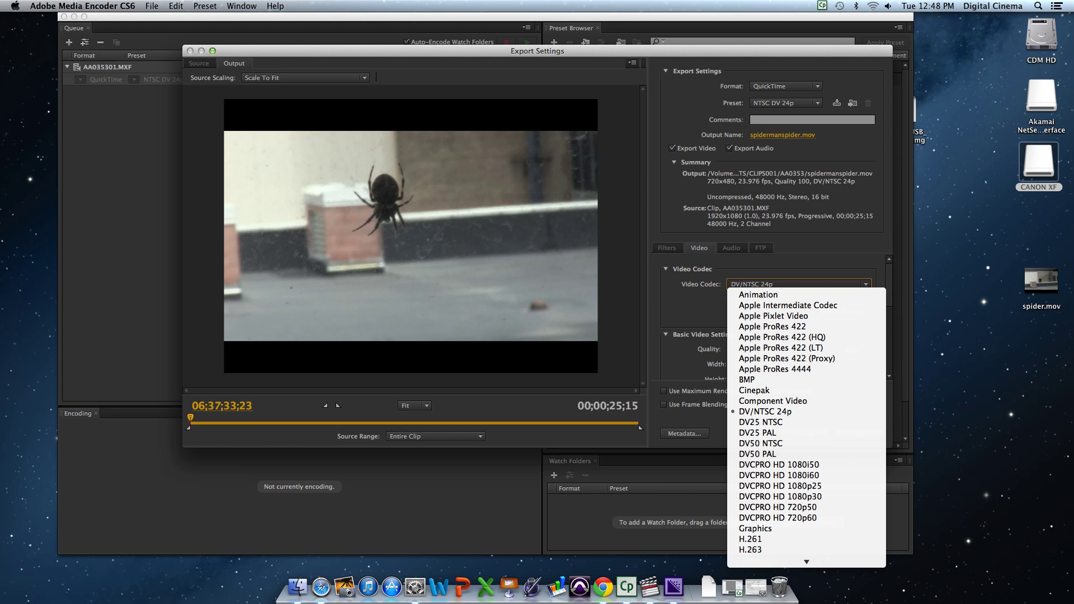
{"action": "left_click", "coordinate": [772, 326]}
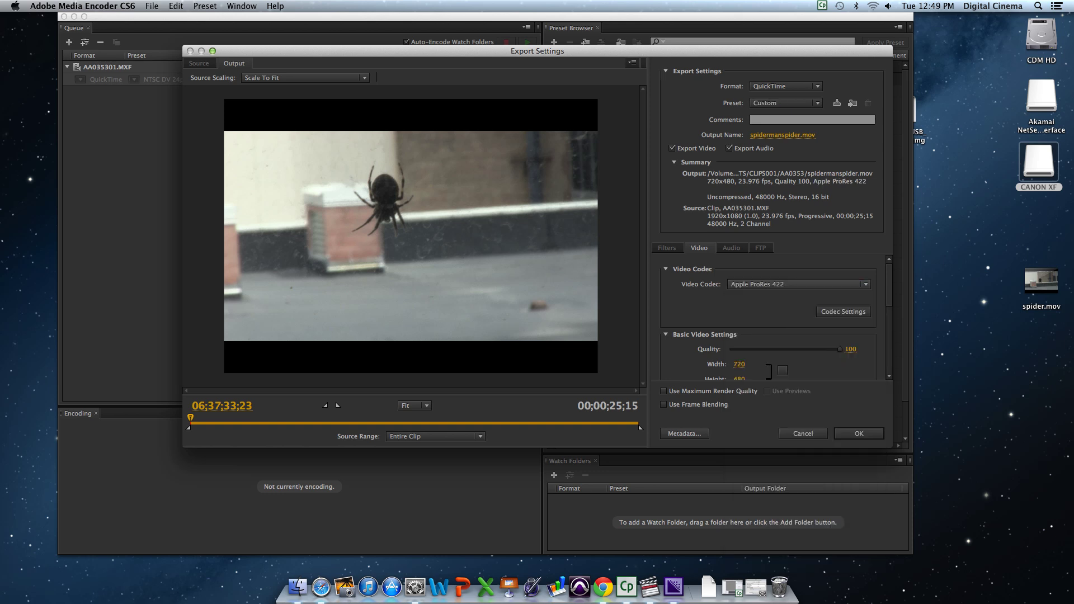
Set the output frame size to 1920 wide by 1080 high in the basic video settings
{"action": "scroll", "coordinate": [769, 316], "scroll_direction": "down", "scroll_amount": 2}
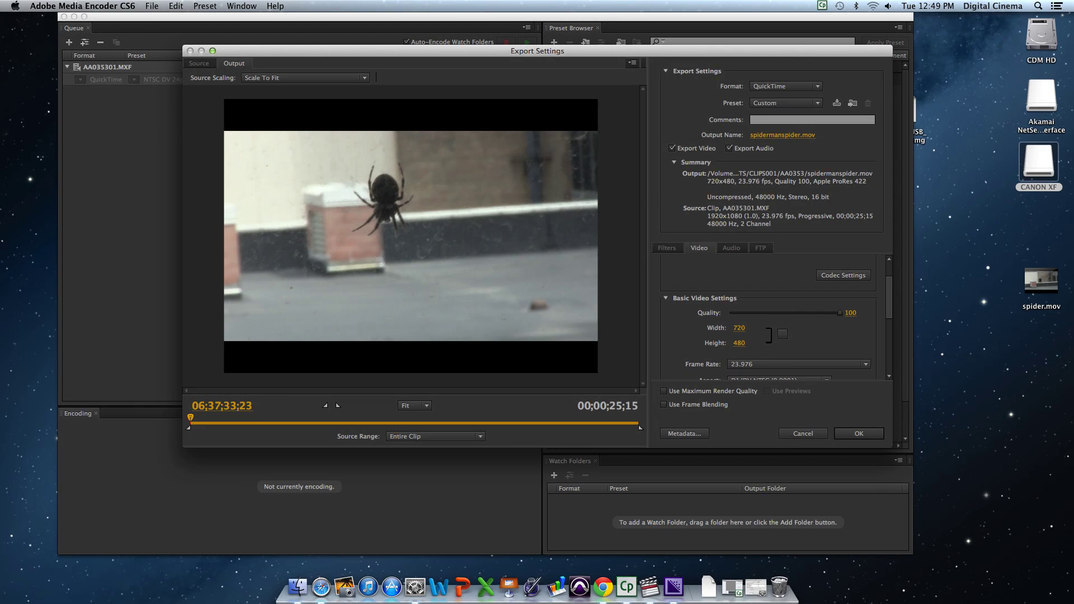
{"action": "left_click", "coordinate": [782, 334]}
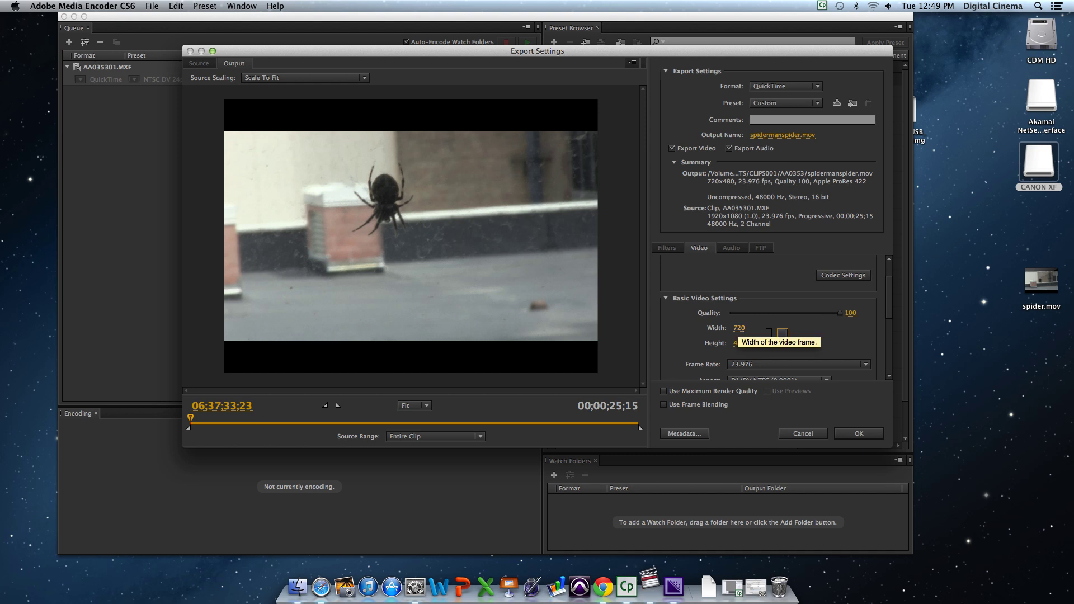
{"action": "left_click", "coordinate": [739, 328]}
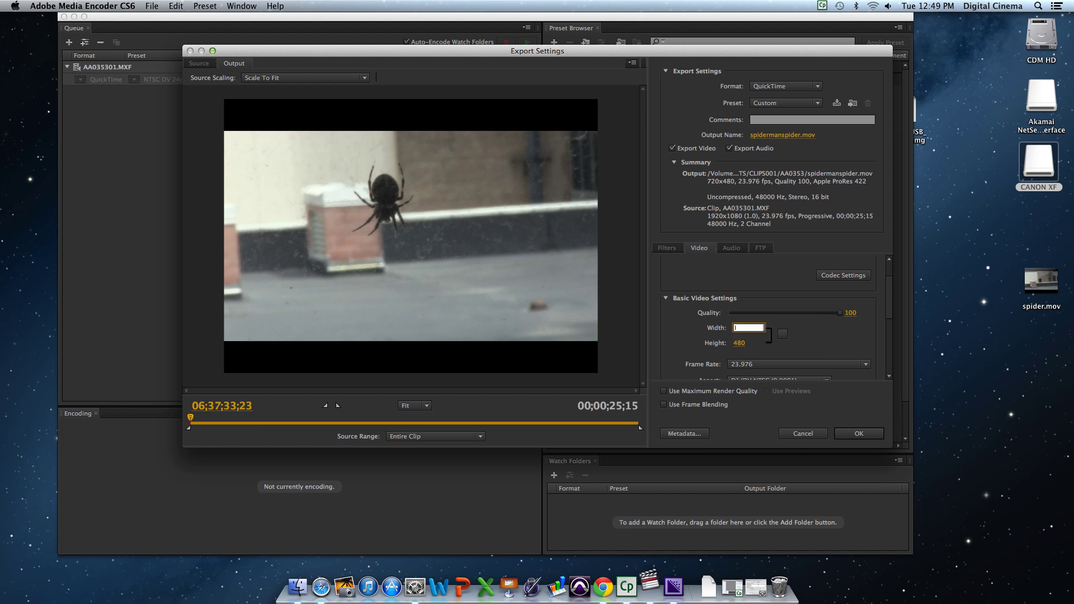
{"action": "type", "text": "1920"}
{"action": "key", "text": "Return"}
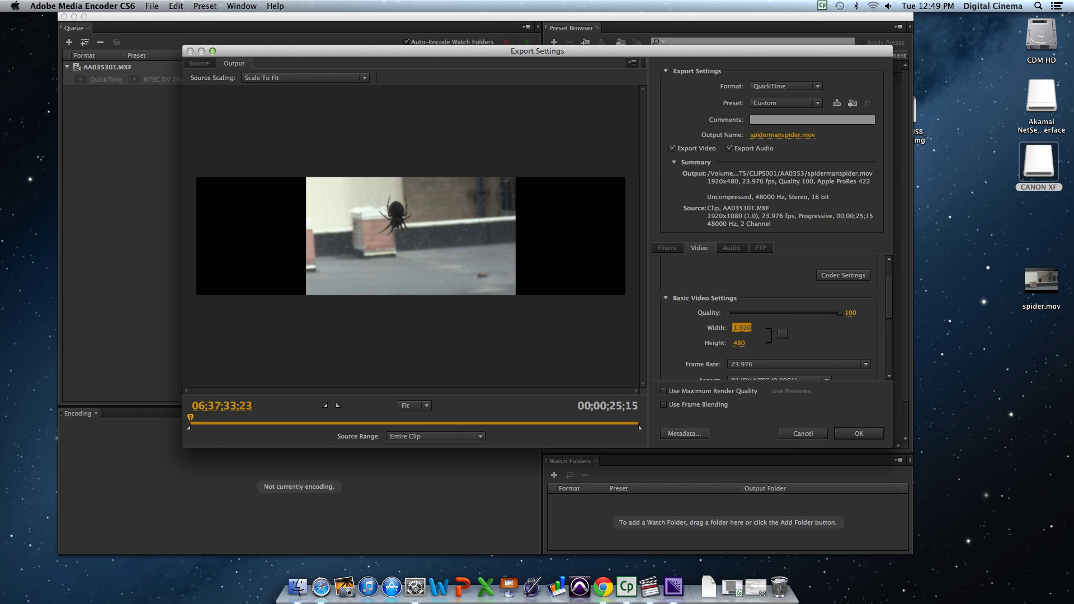
{"action": "key", "text": "Tab"}
{"action": "type", "text": "1080"}
{"action": "key", "text": "Return"}
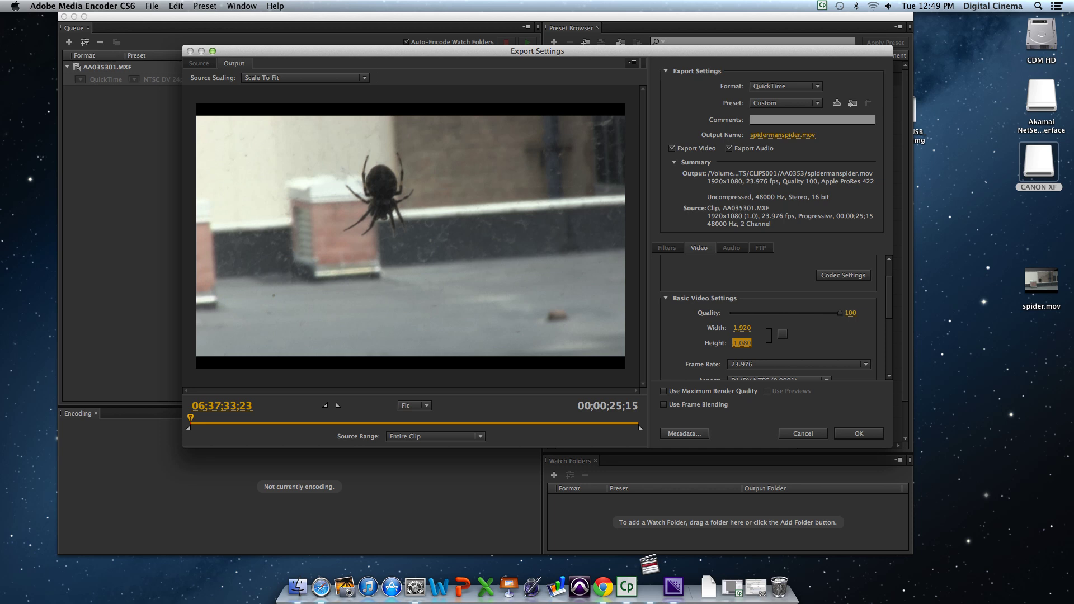
Choose 23.976 as the export frame rate in the basic video settings
{"action": "scroll", "coordinate": [770, 316], "scroll_direction": "down", "scroll_amount": 5}
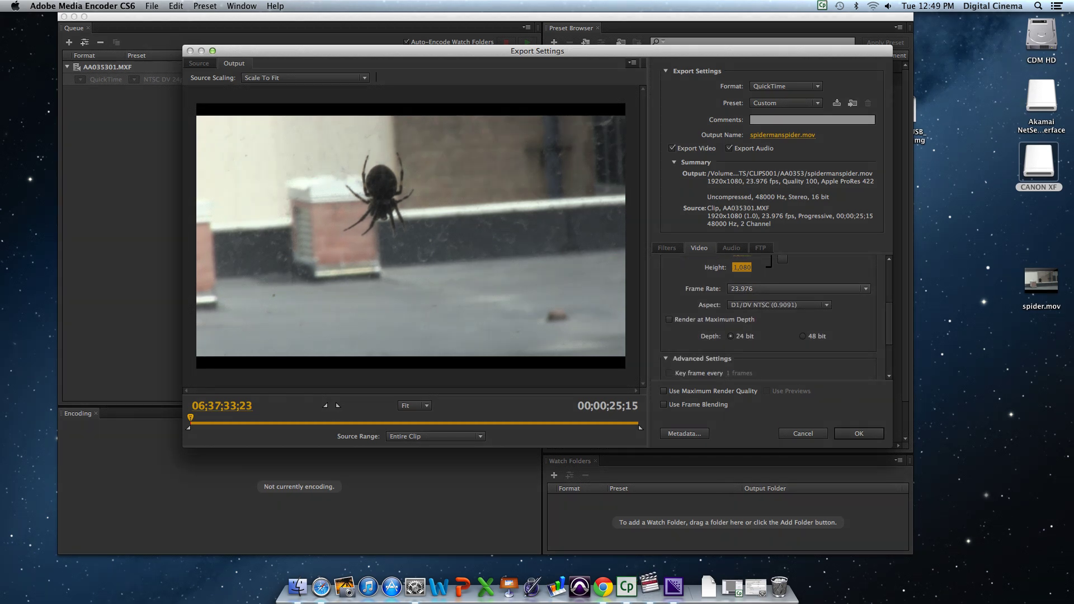
{"action": "left_click", "coordinate": [760, 289]}
{"action": "left_click", "coordinate": [752, 416]}
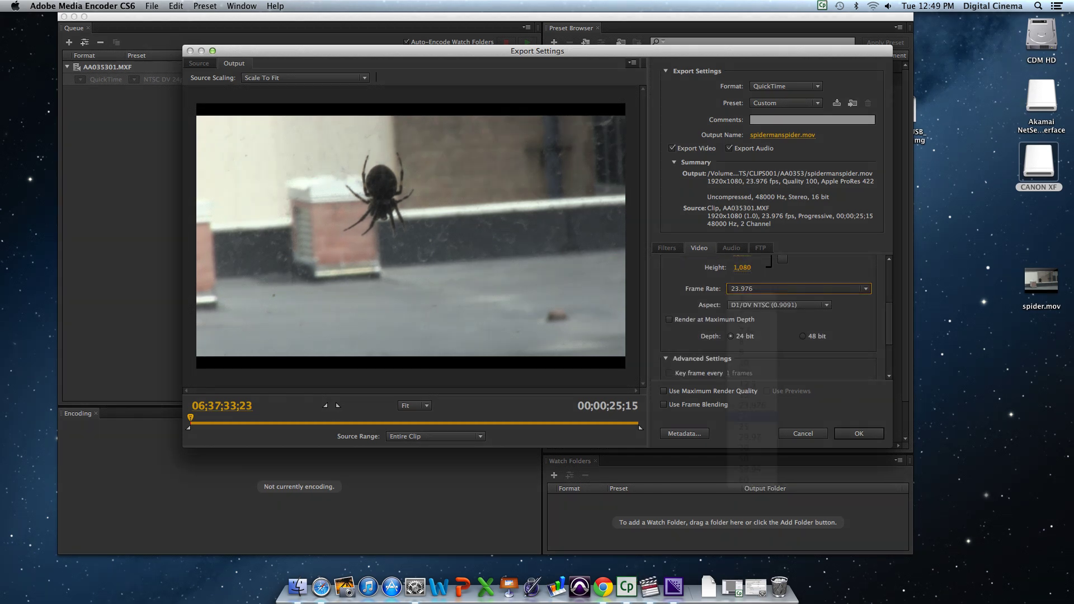
Set the export pixel aspect to Square Pixels (1.0) and check the remaining video settings
{"action": "left_click", "coordinate": [779, 305]}
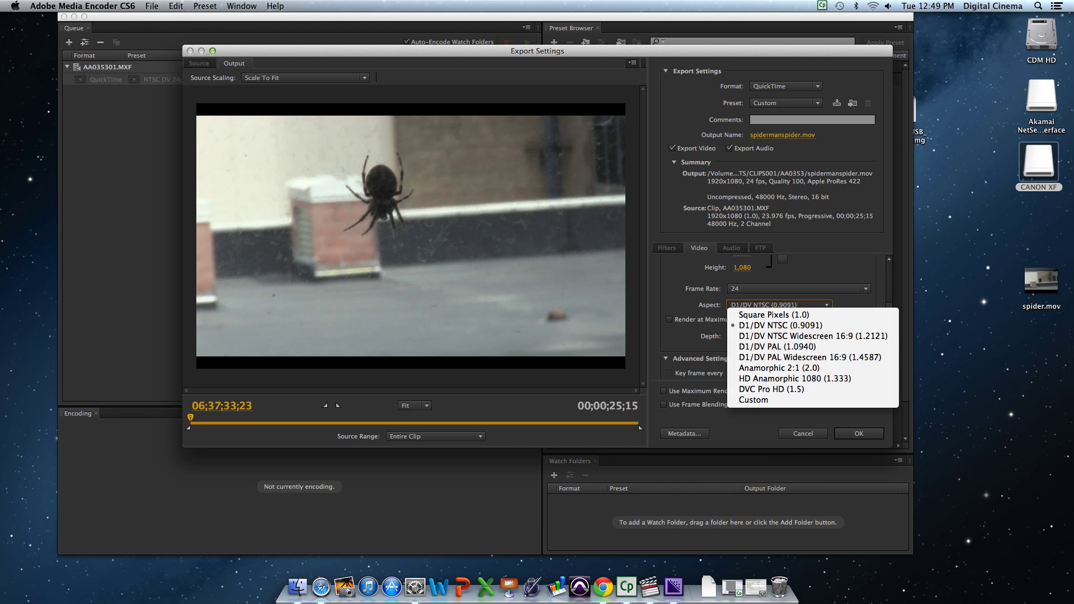
{"action": "left_click", "coordinate": [774, 315]}
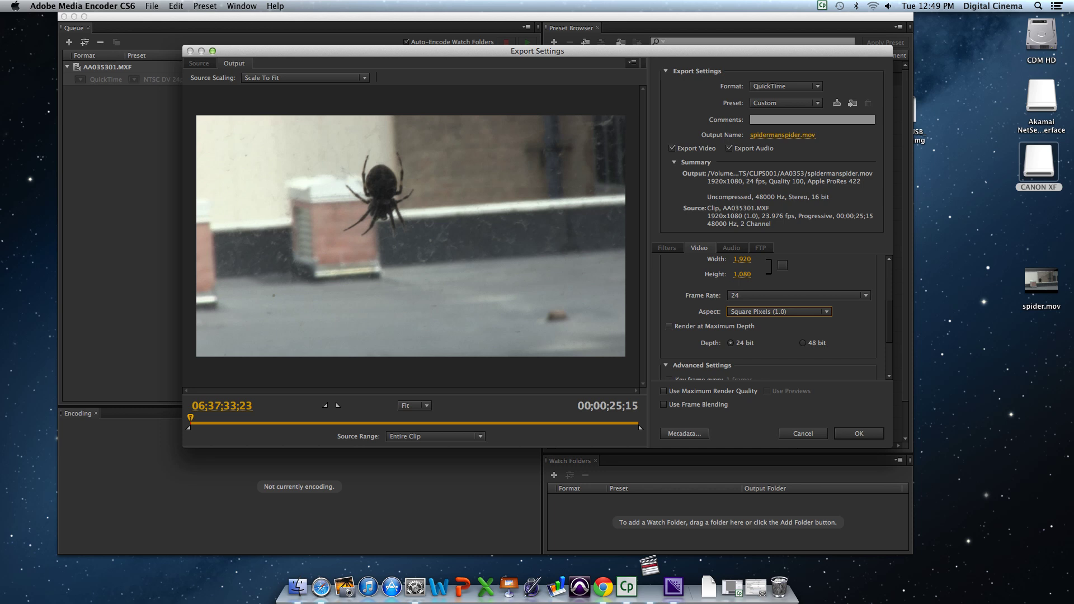
{"action": "scroll", "coordinate": [894, 278], "scroll_direction": "up", "scroll_amount": 5}
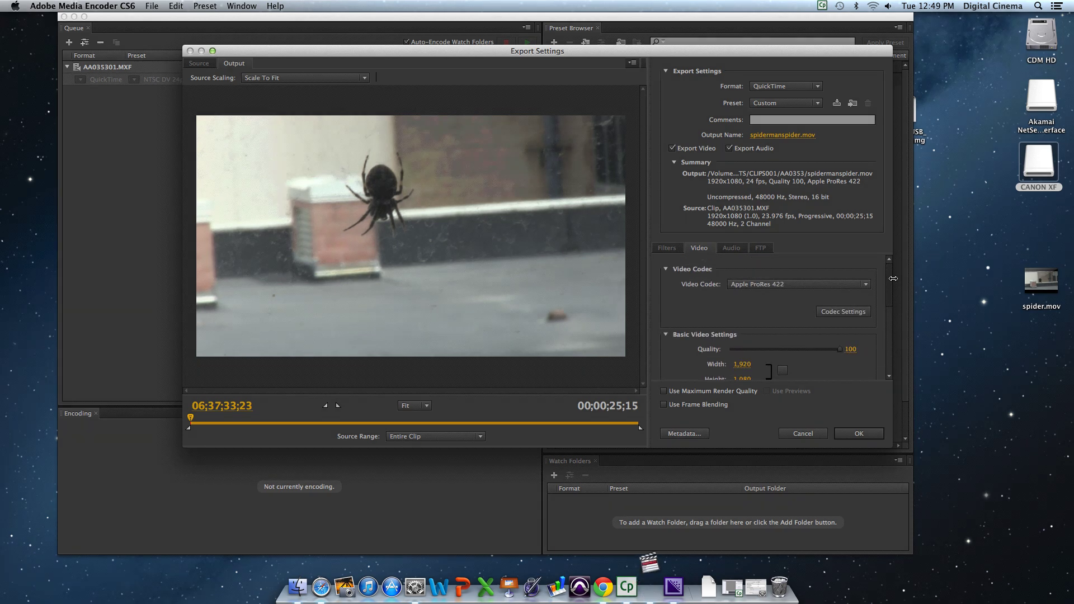
{"action": "scroll", "coordinate": [894, 278], "scroll_direction": "down", "scroll_amount": 5}
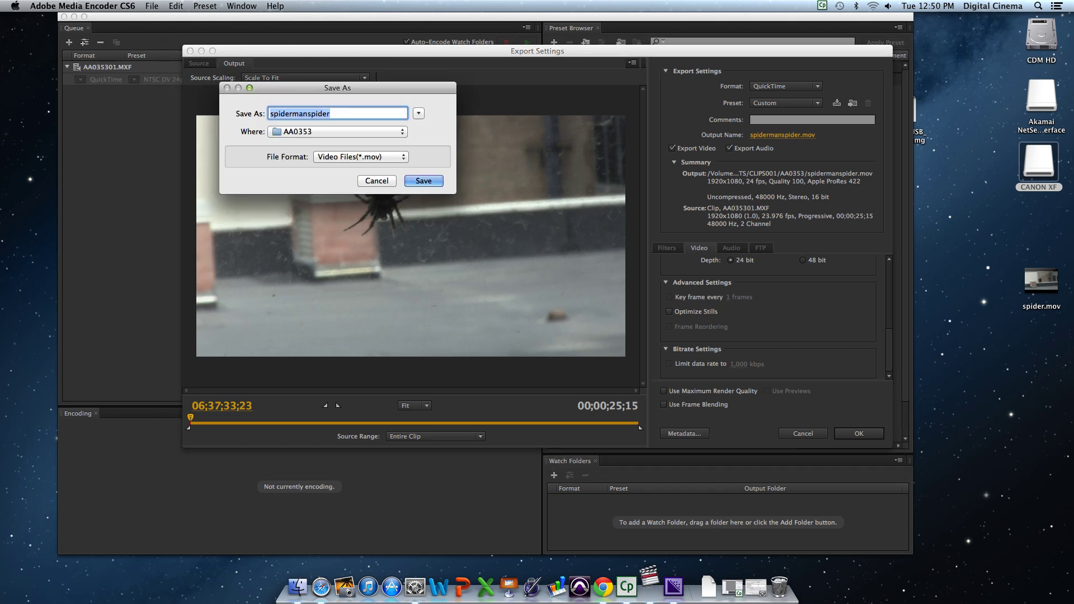
Change the save location of spidermanspider.mov to the Desktop and start encoding the queue with these export settings
{"action": "left_click", "coordinate": [337, 131]}
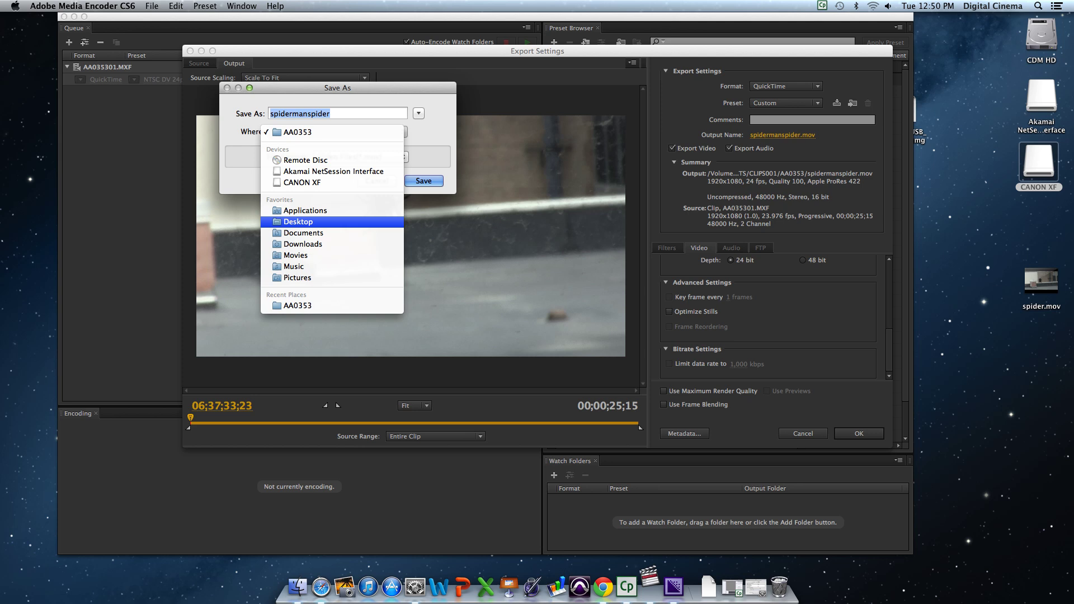
{"action": "left_click", "coordinate": [299, 222]}
{"action": "key", "text": "Return"}
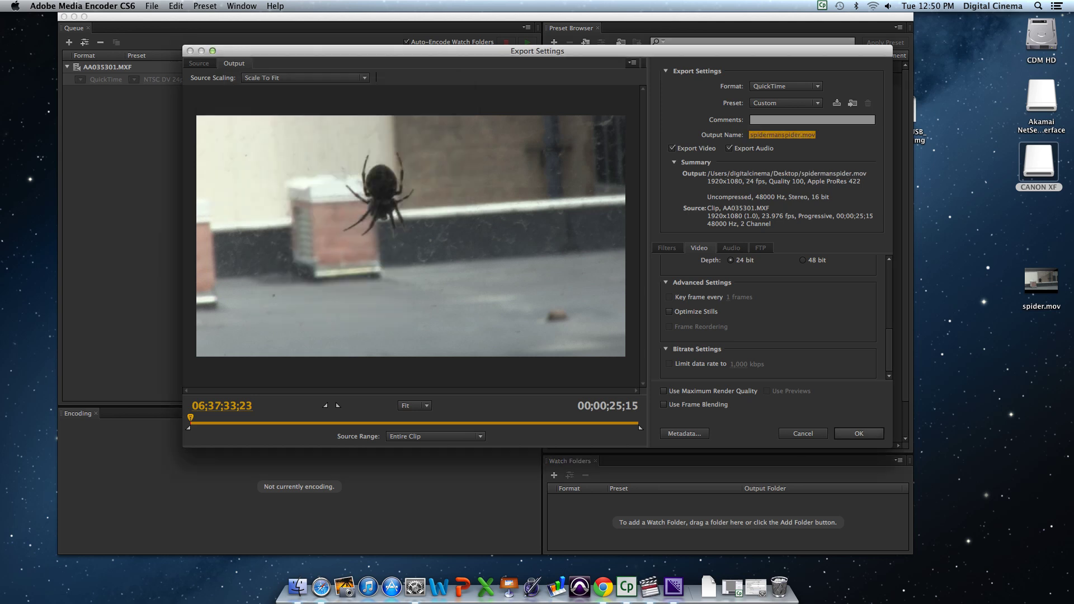
{"action": "key", "text": "Return"}
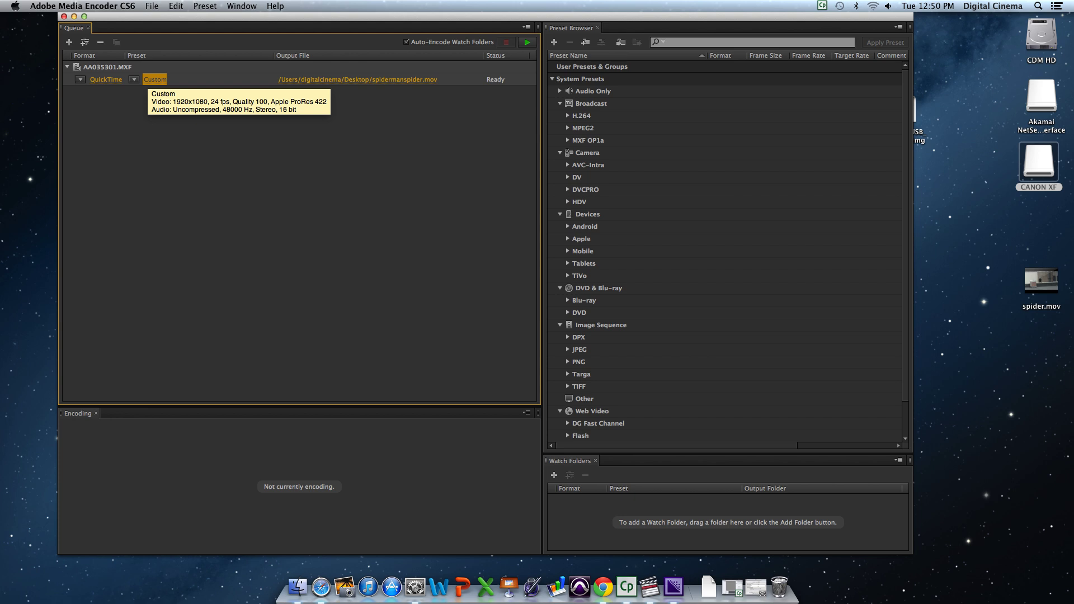
{"action": "left_click", "coordinate": [528, 42]}
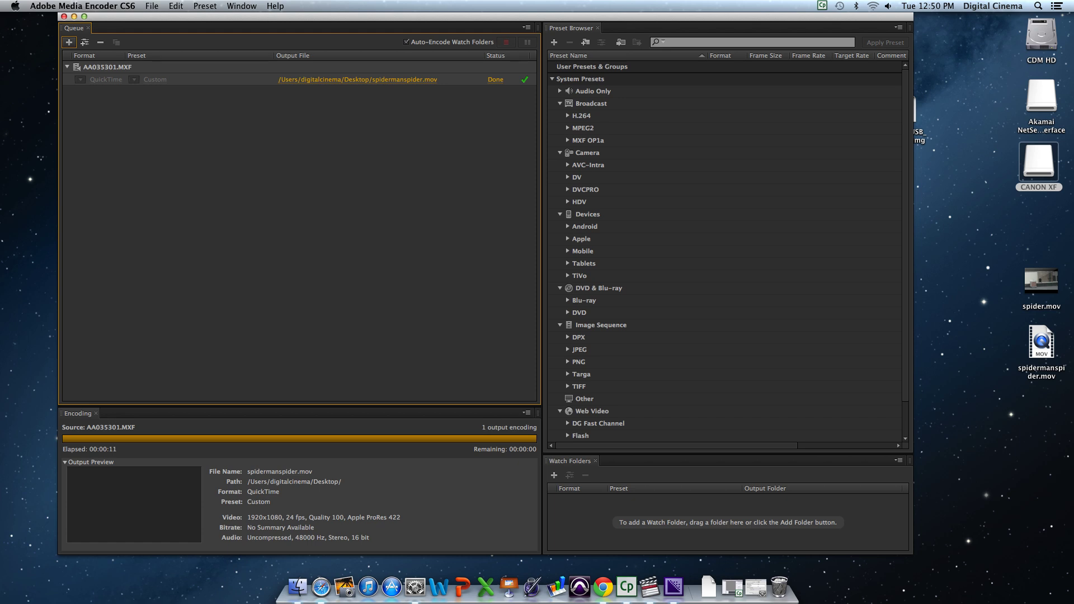
Switch to Final Cut Pro, dismiss the save prompt and delete all clips from the Sequence 1 timeline
{"action": "key", "text": "super+Return"}
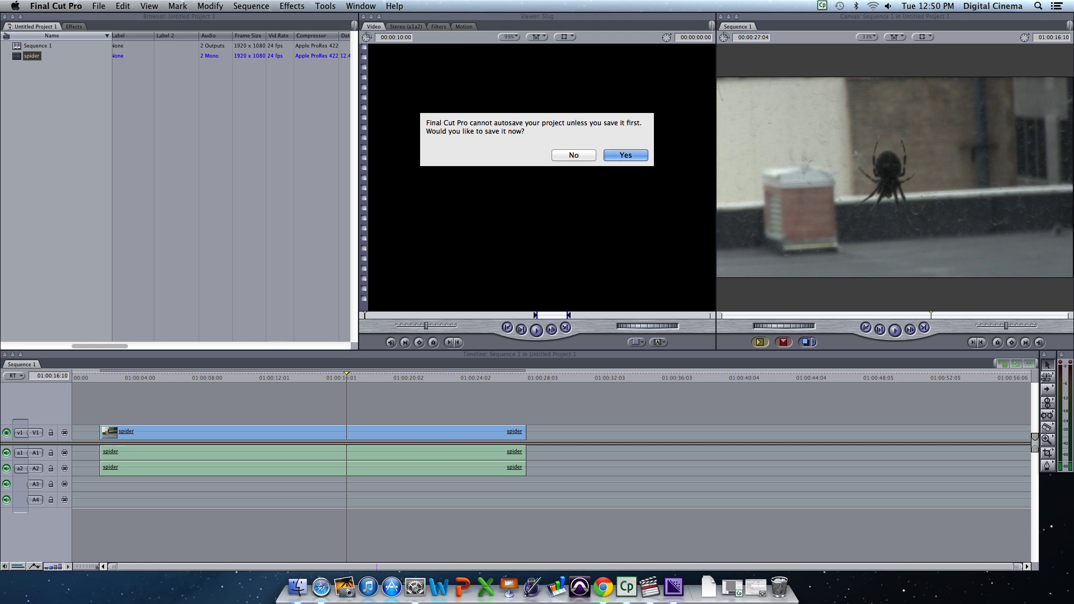
{"action": "key", "text": "Return"}
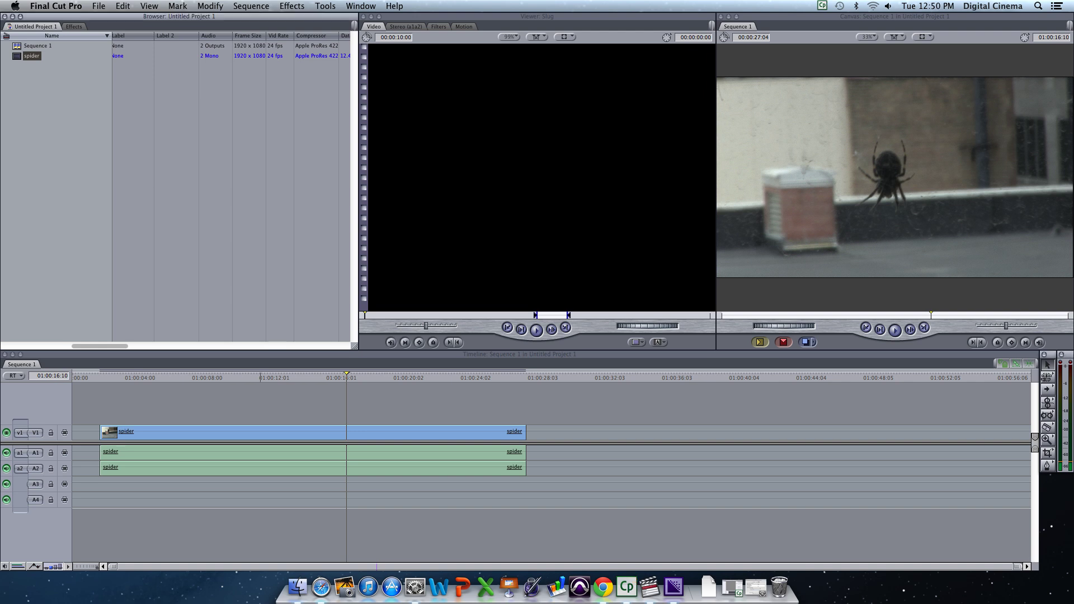
{"action": "key", "text": "super+a"}
{"action": "key", "text": "BackSpace"}
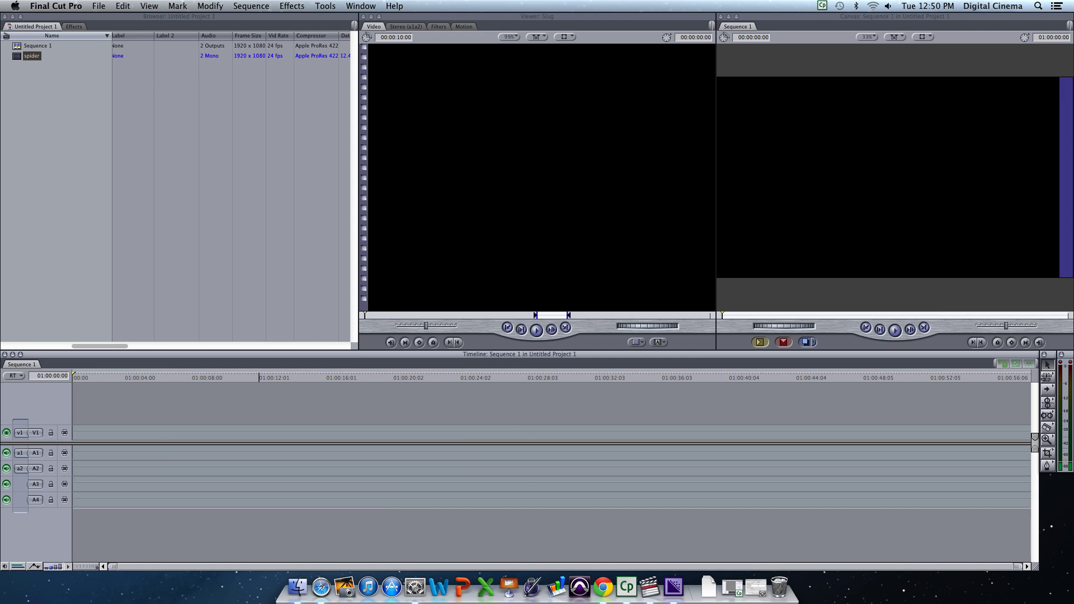
Import spidermanspider.mov from the Desktop into the project
{"action": "left_click", "coordinate": [98, 6]}
{"action": "mouse_move", "coordinate": [149, 161]}
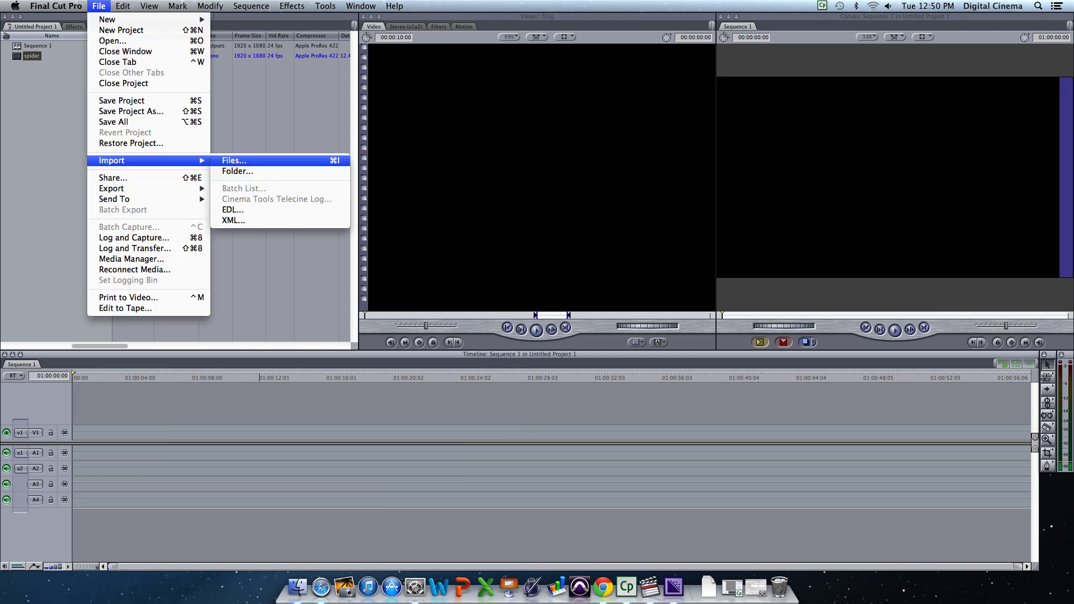
{"action": "left_click", "coordinate": [234, 160]}
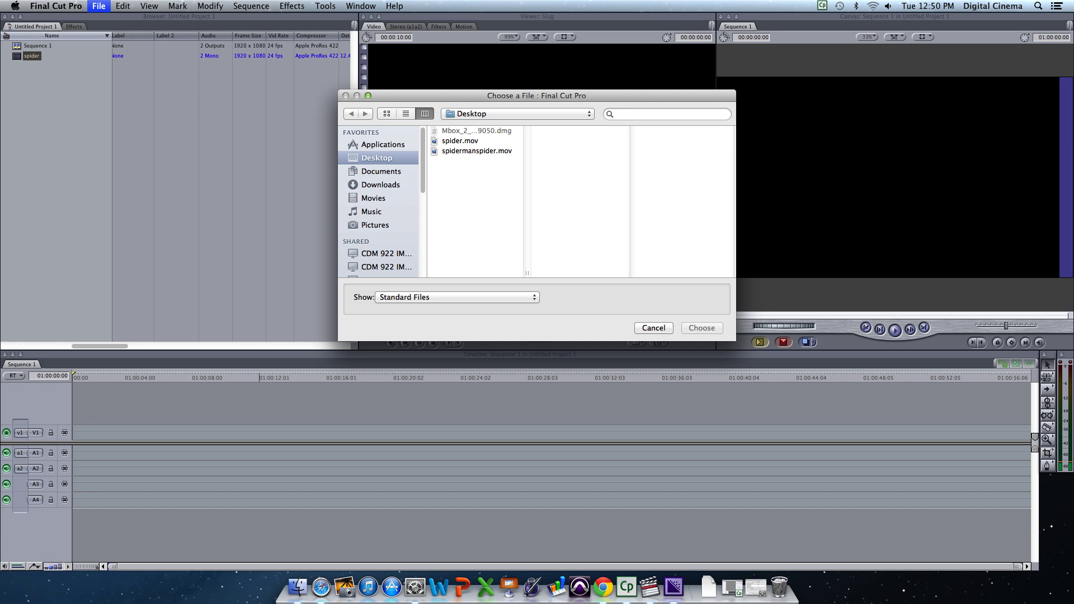
{"action": "left_click", "coordinate": [477, 150]}
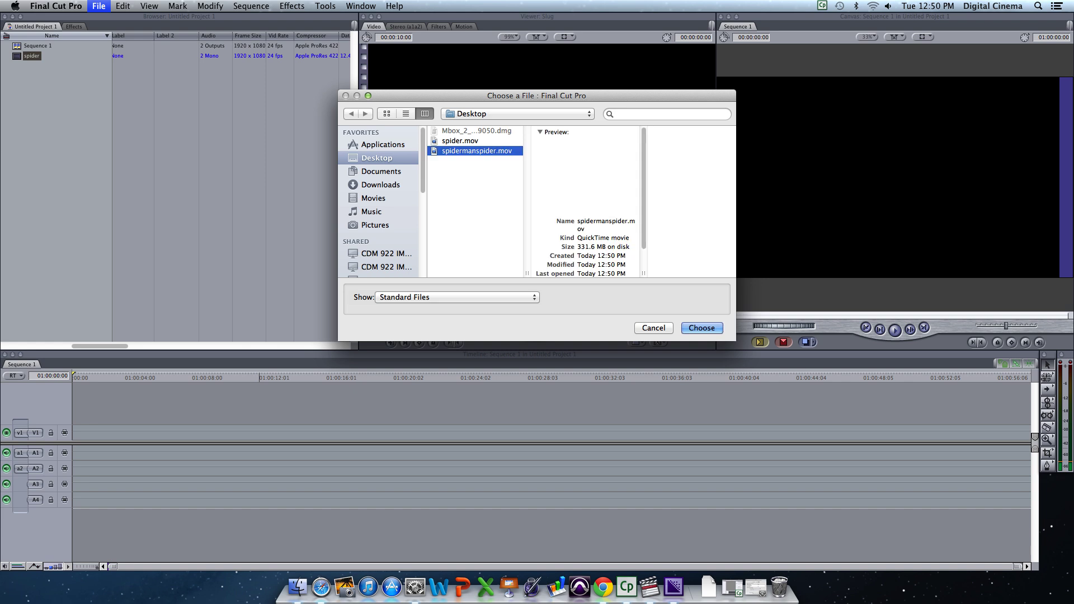
{"action": "key", "text": "Return"}
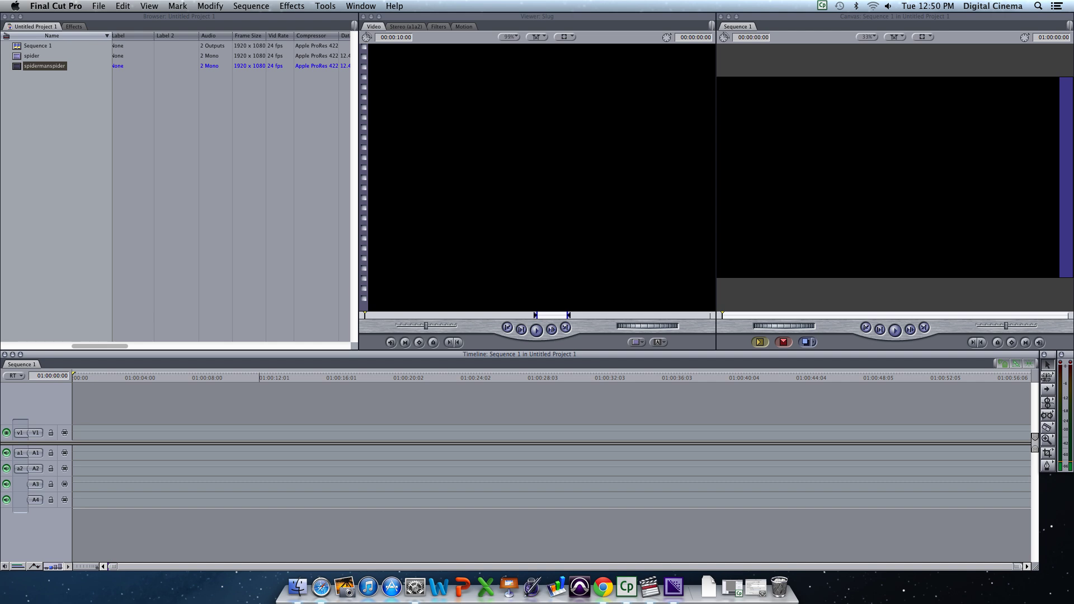
Place the spidermanspider clip on track V1 near the start of Sequence 1 and scrub the playhead to about 01:00:10:20
{"action": "left_click_drag", "start_coordinate": [45, 66], "coordinate": [123, 426]}
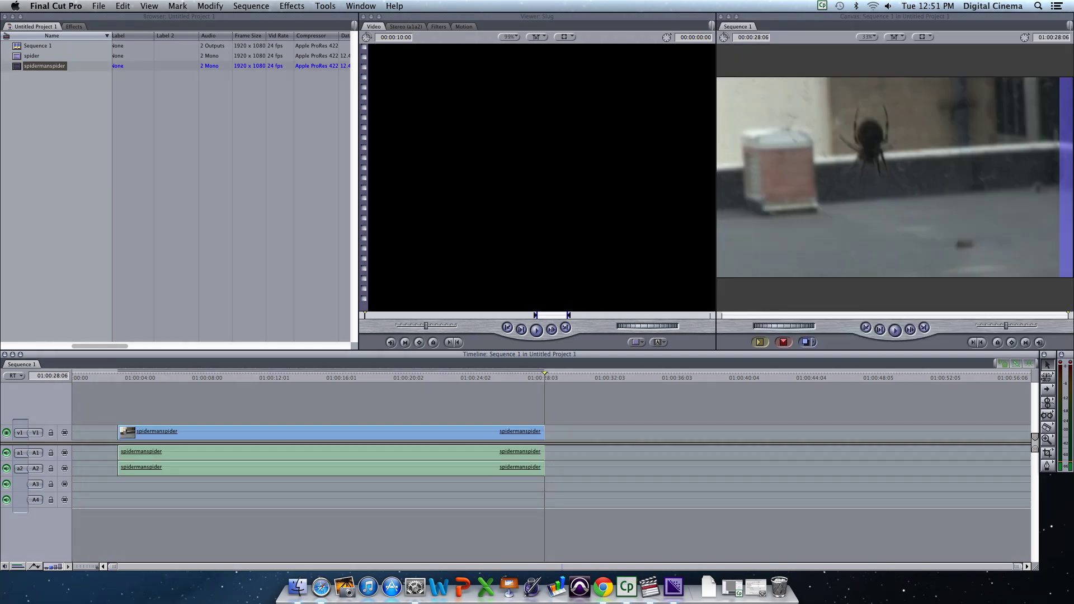
{"action": "left_click_drag", "start_coordinate": [127, 377], "coordinate": [253, 379]}
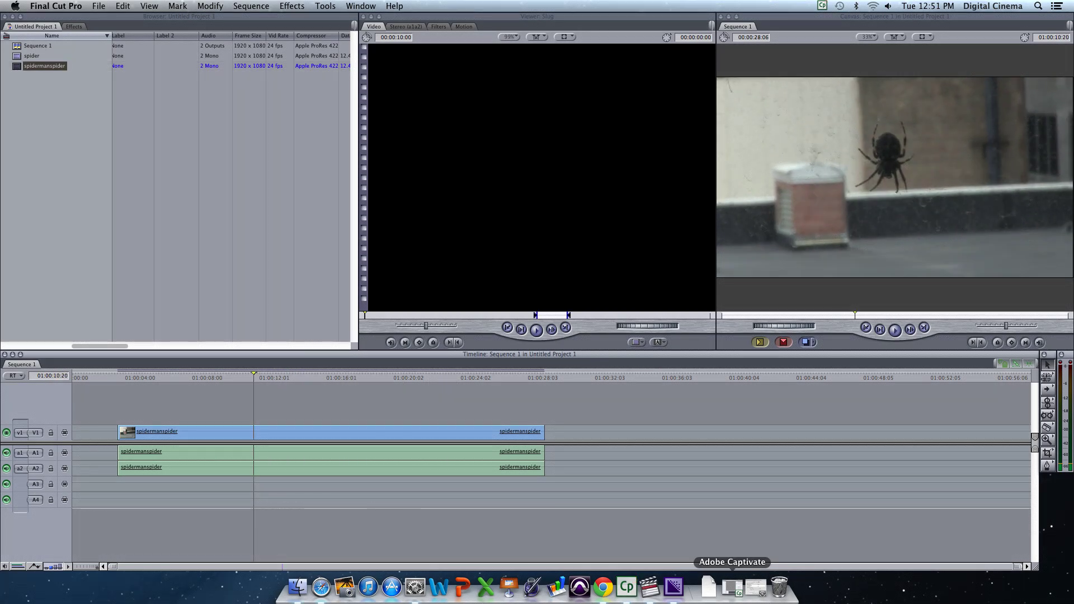